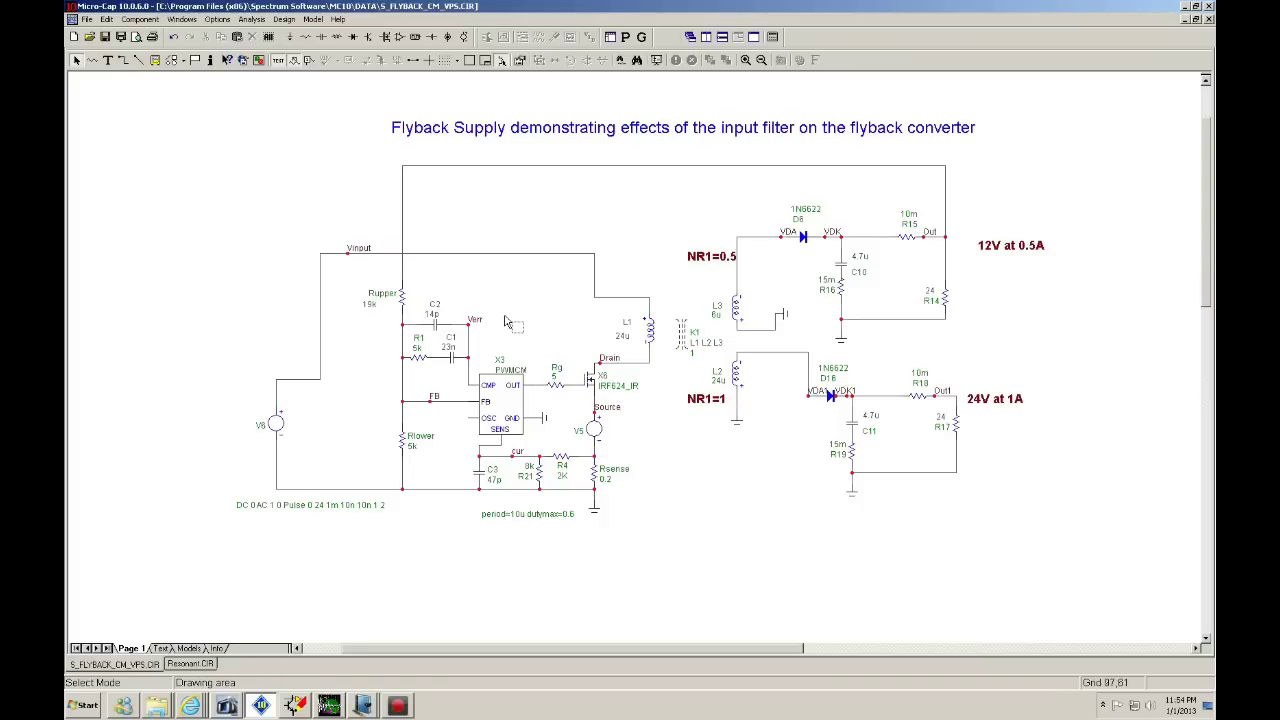
Run a transient analysis of the unfiltered flyback to 8 ms, plotting 12 V, 24 V outputs and Vinput
click(809, 365)
mouse_move(580, 459)
click(252, 20)
click(259, 35)
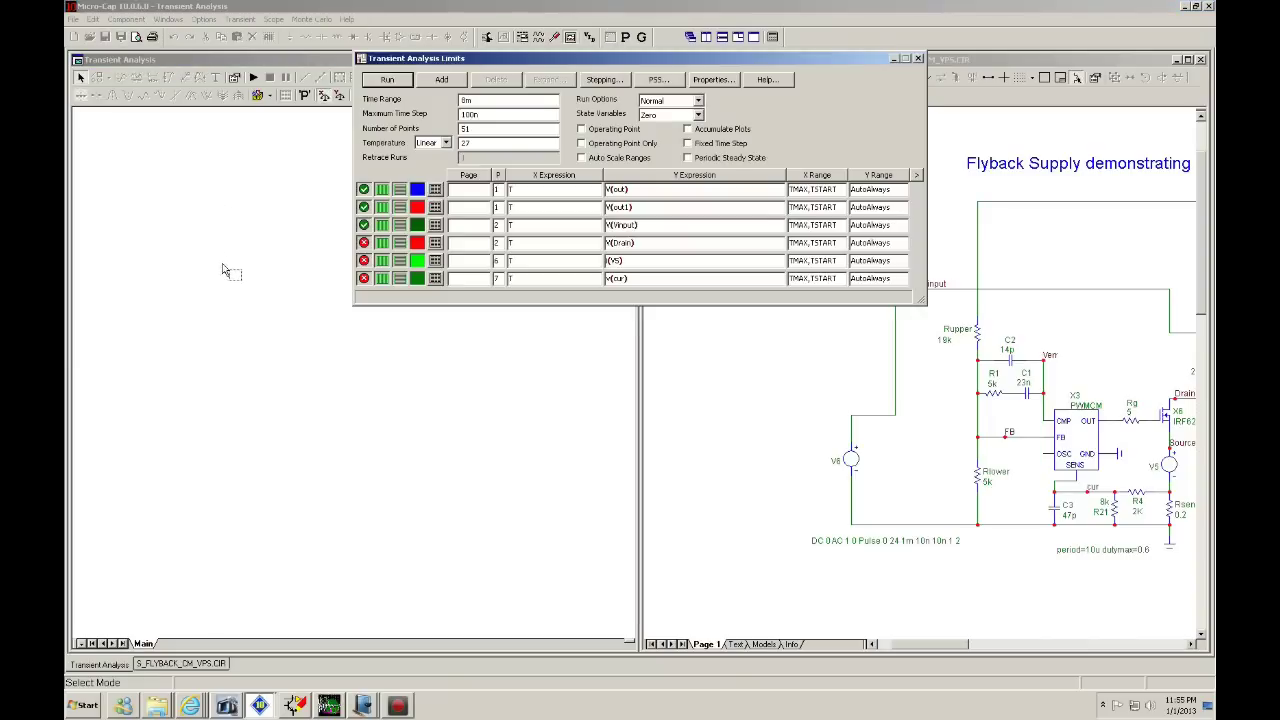
click(387, 80)
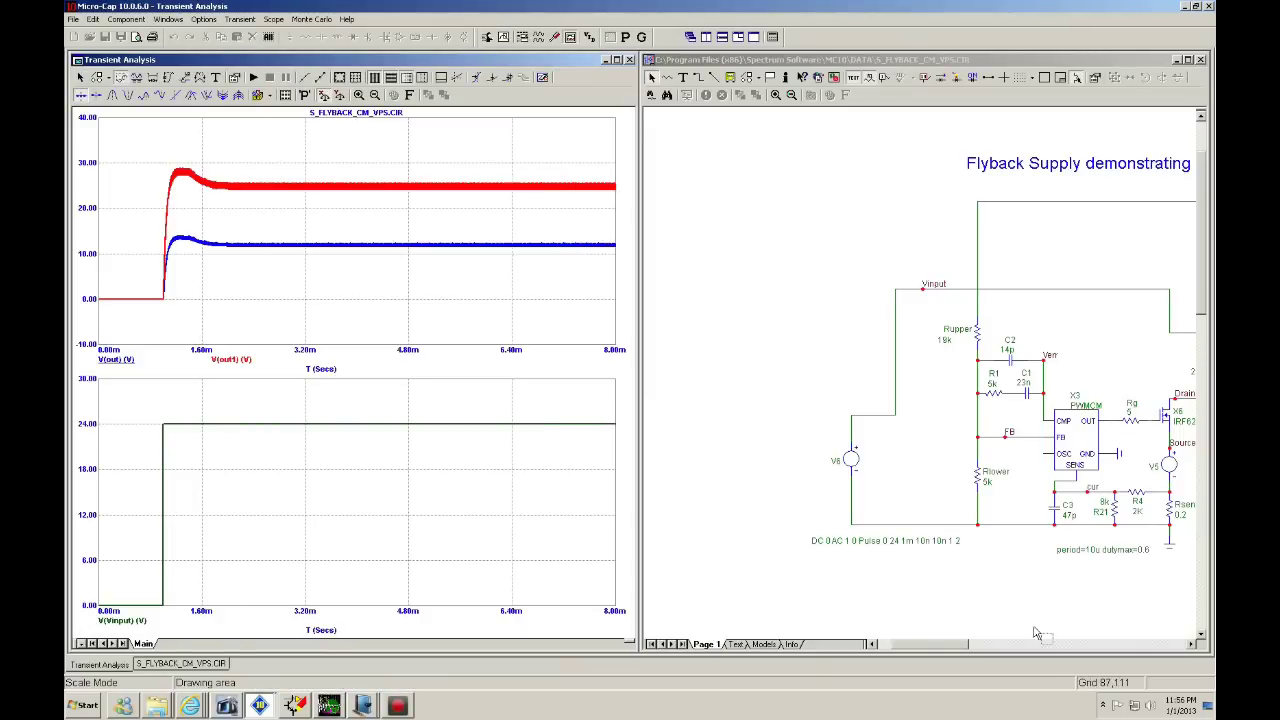
Return to the schematic and place a 330u inductor L4 at the input beside V8
click(1192, 648)
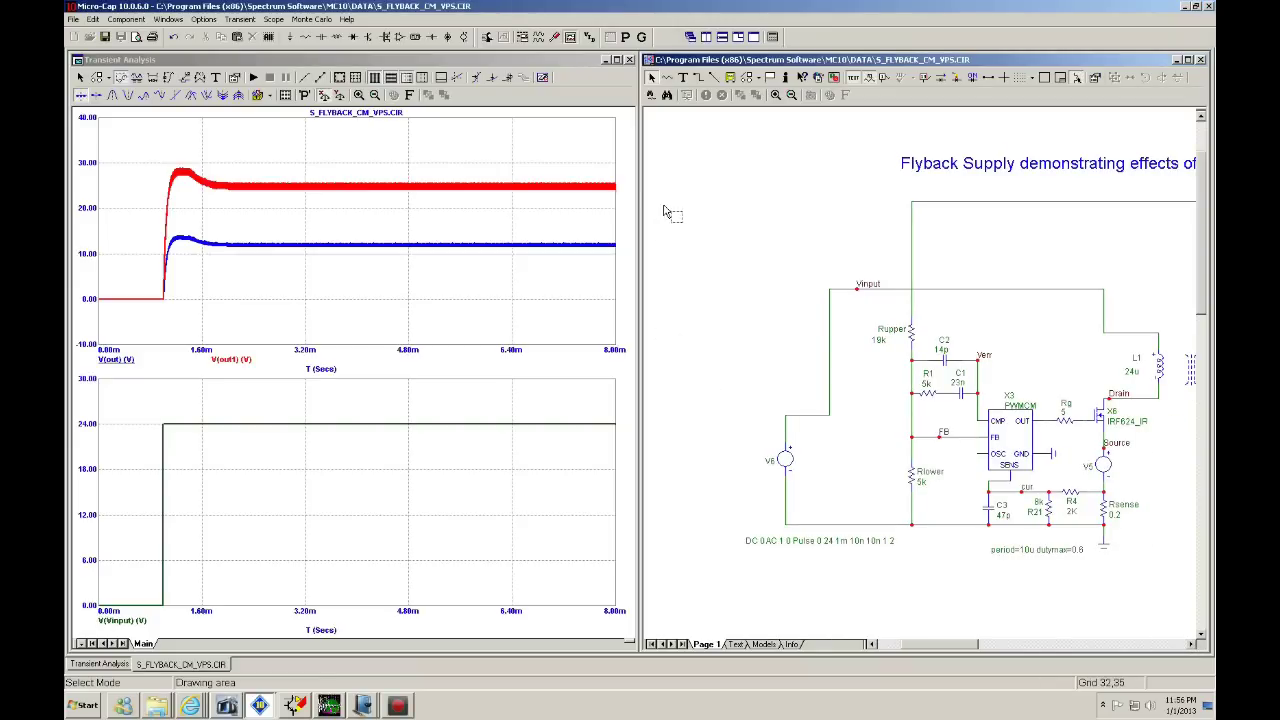
click(629, 60)
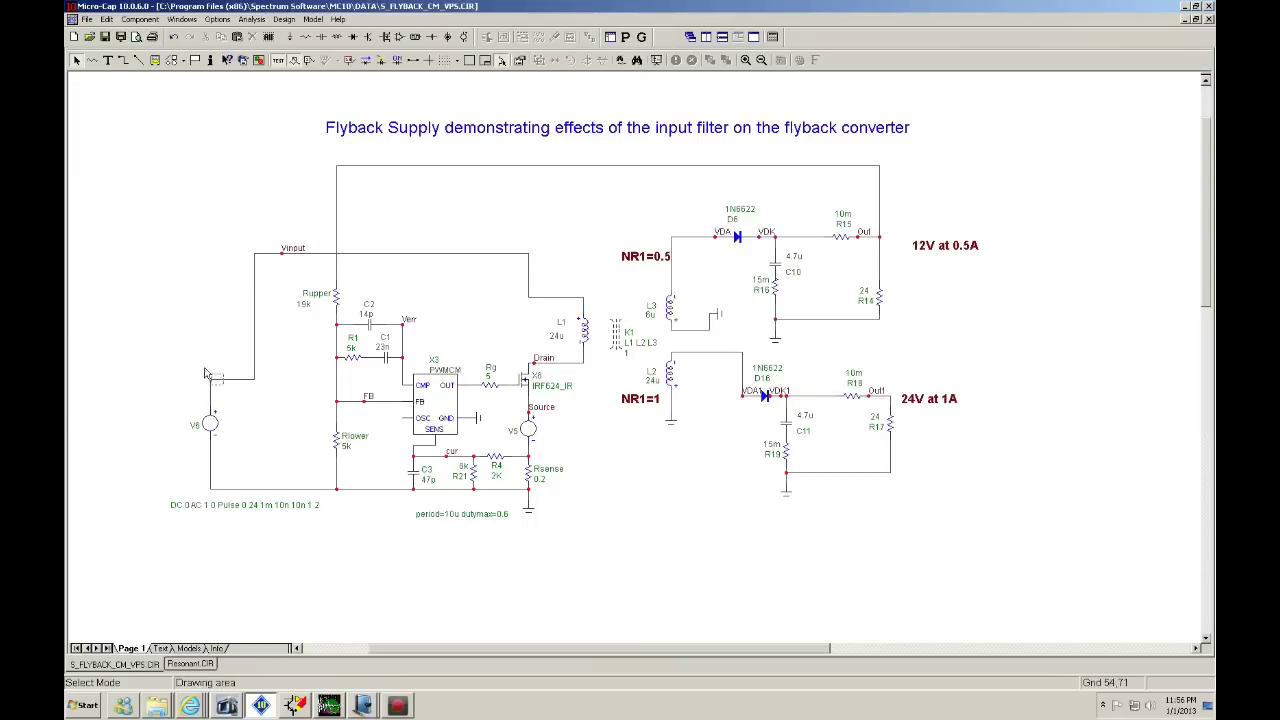
mouse_move(230, 383)
key(ctrl+d)
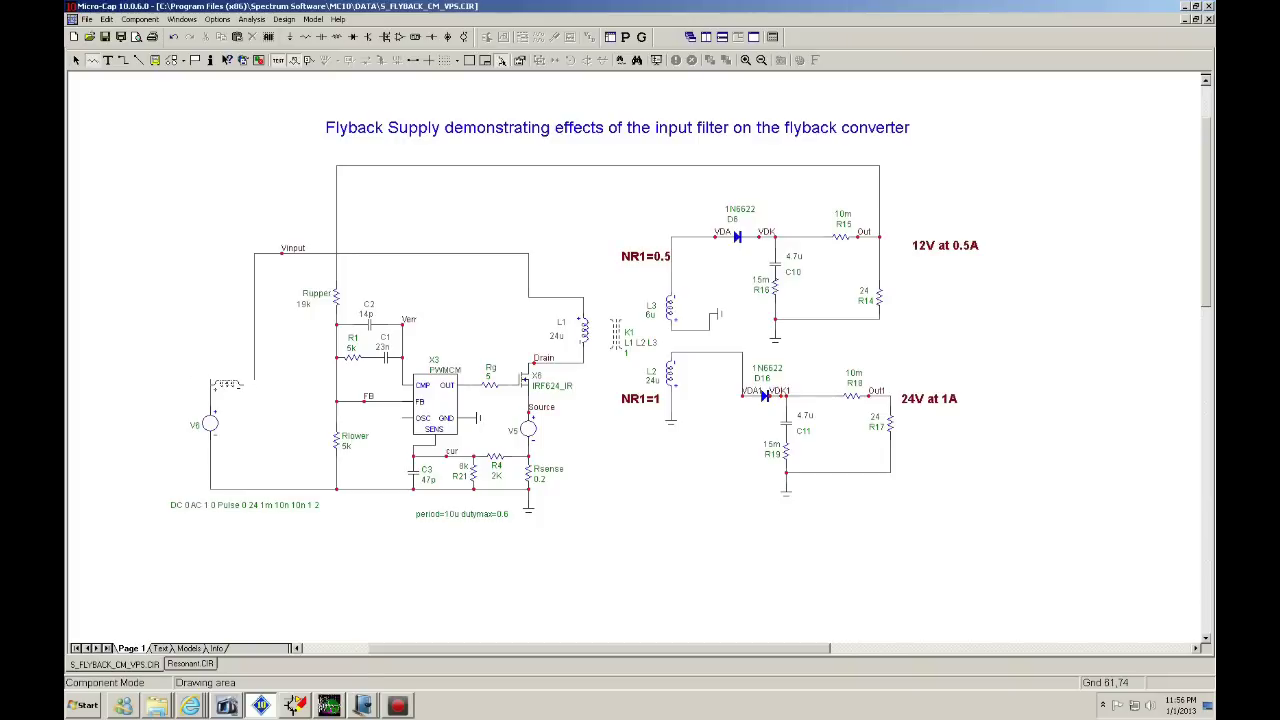
click(227, 380)
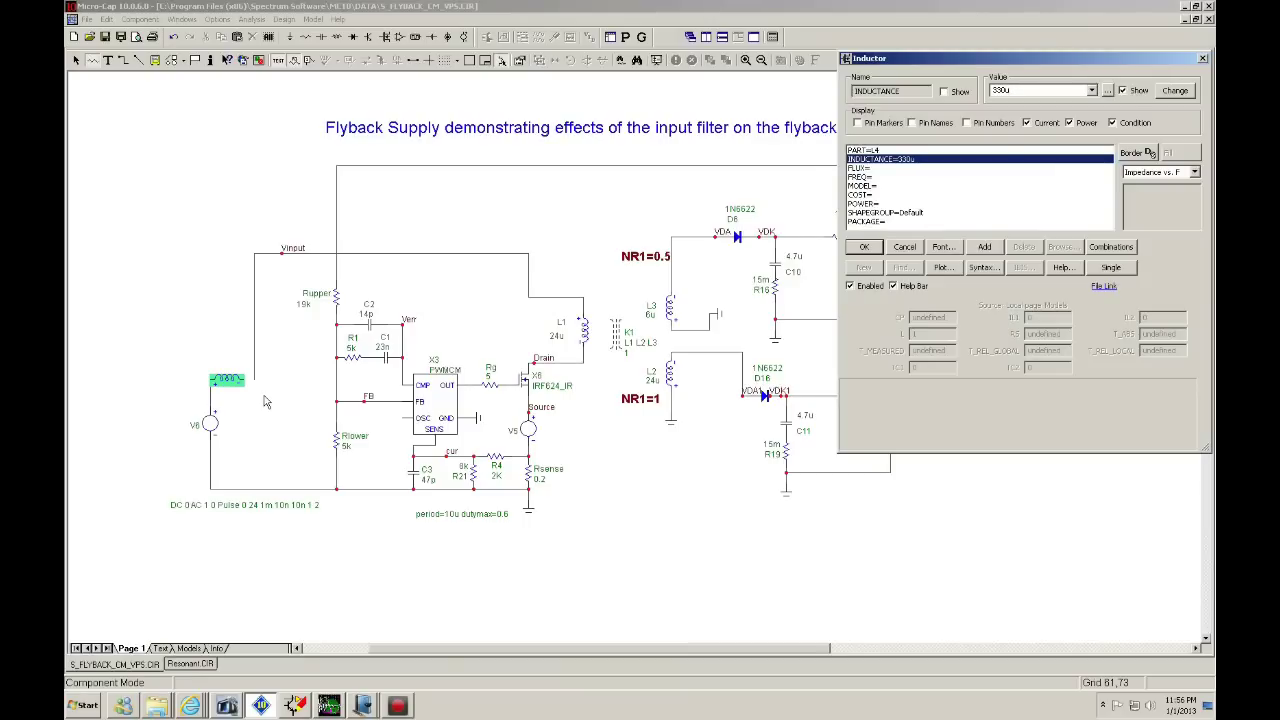
key(Return)
key(ctrl+e)
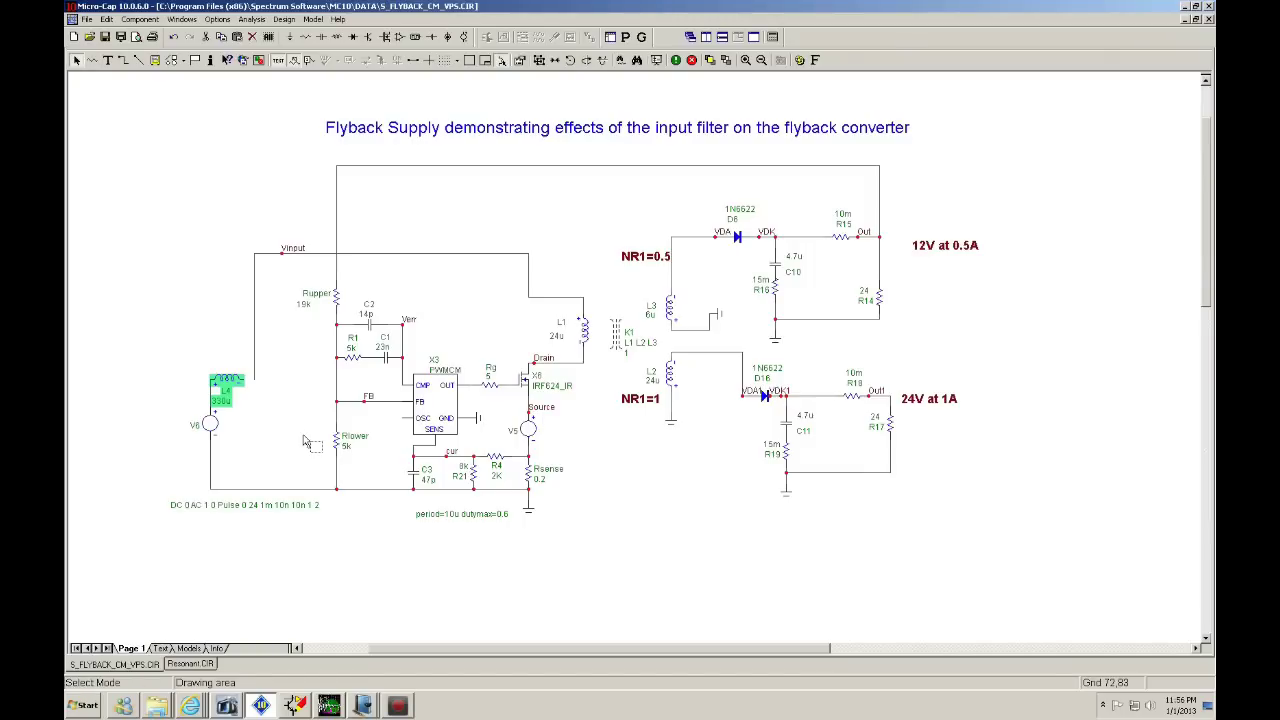
Place a capacitor below L4 and begin entering its 4.7u value
key(ctrl+w)
click(261, 428)
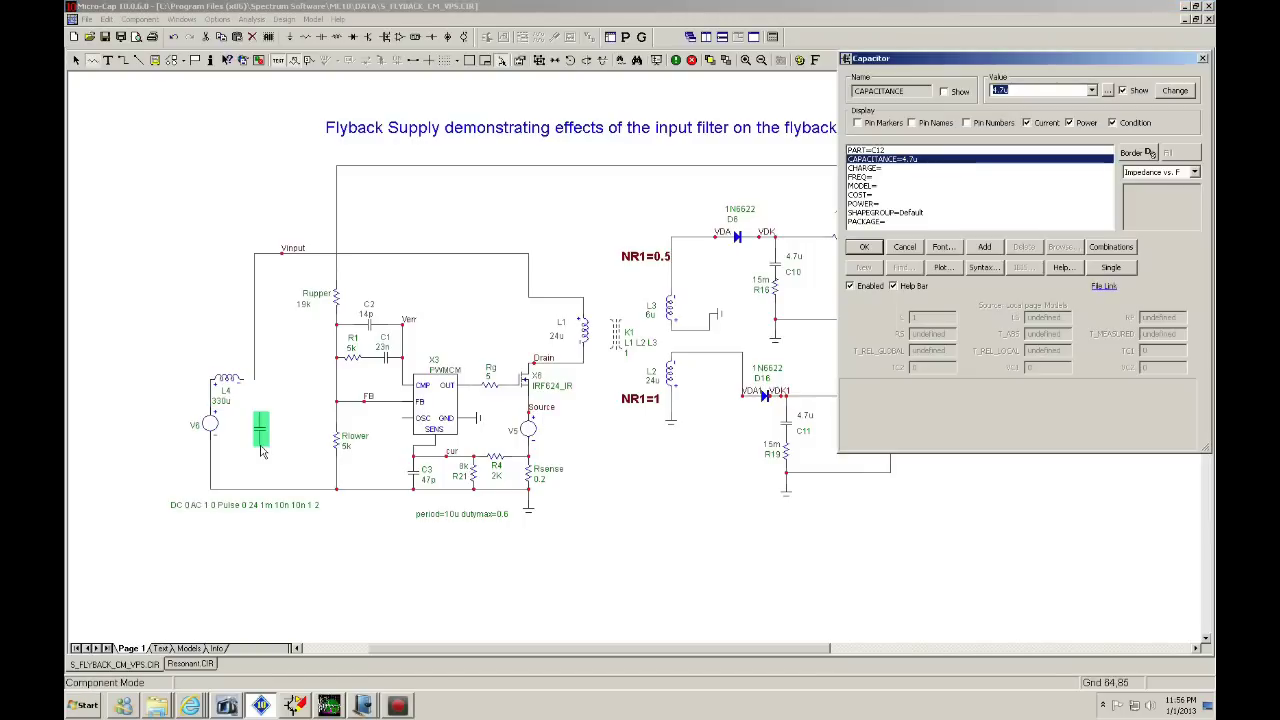
text(4)
Set C12 to 4.7u and wire it from L4's output down to ground
click(866, 248)
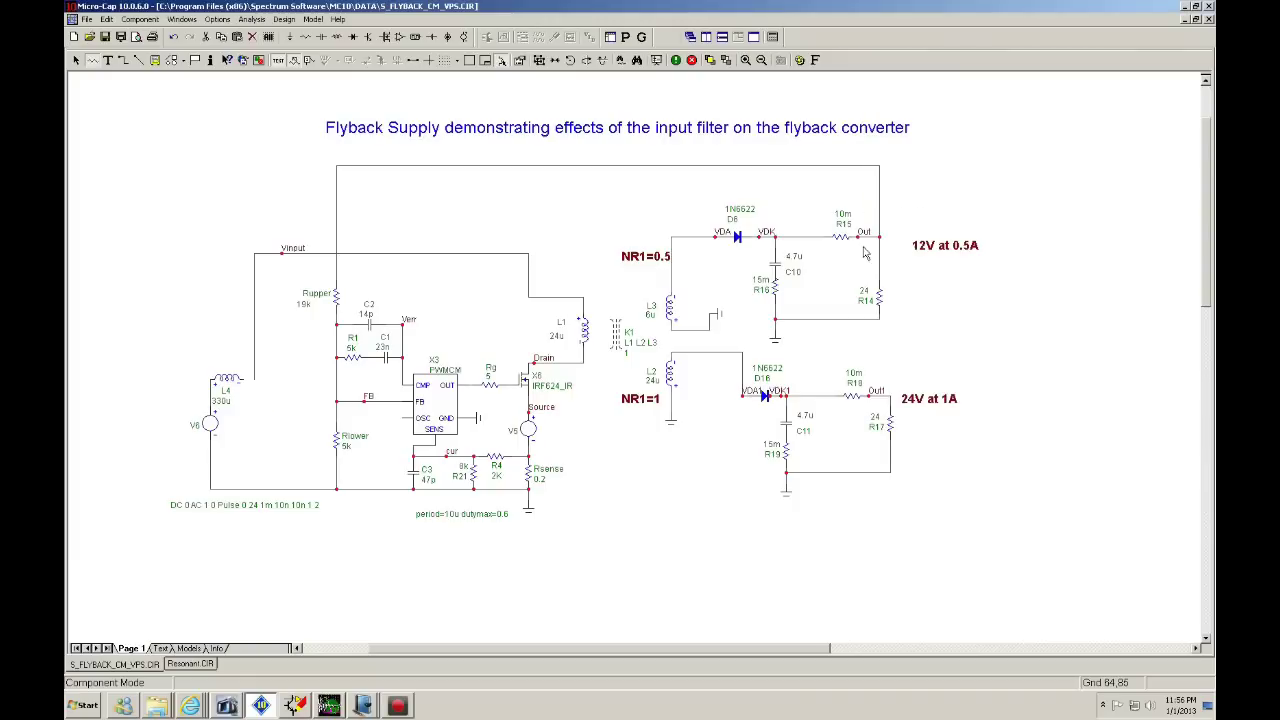
key(ctrl+e)
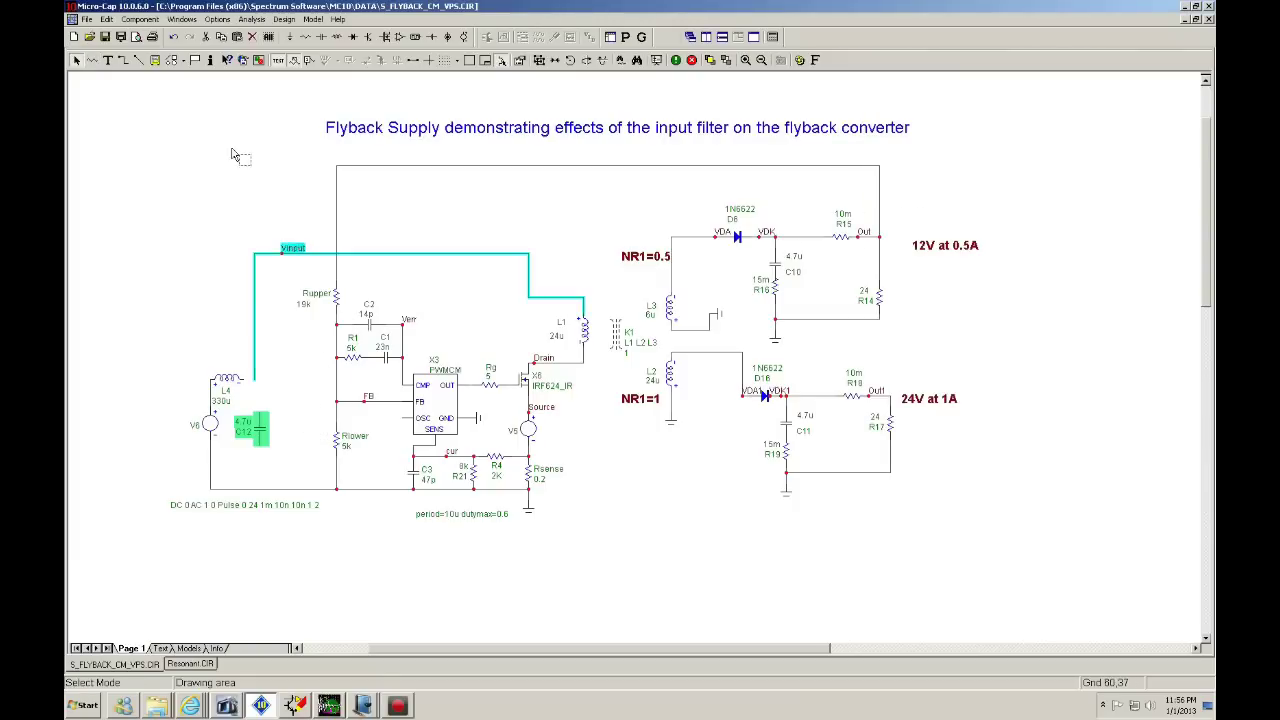
click(121, 61)
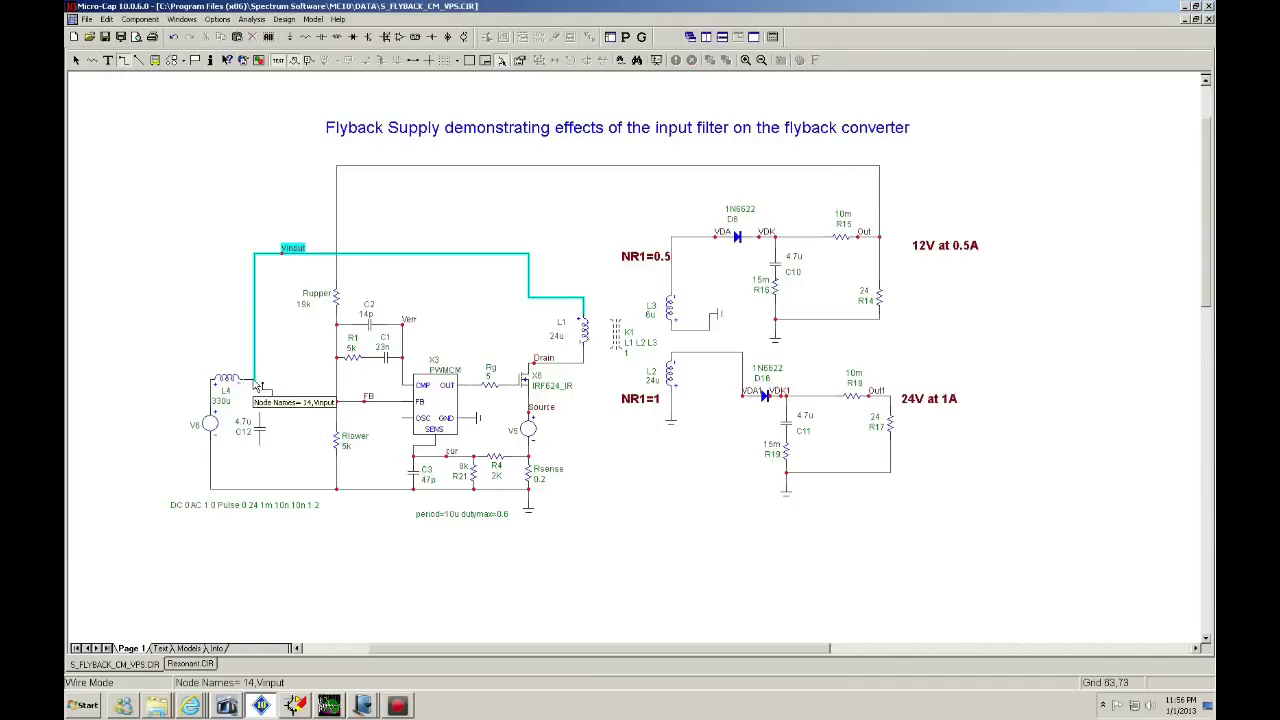
drag(258, 384, 263, 492)
key(ctrl+e)
Move source V8 left and reattach the Vinput wire to L4's output node
drag(208, 425, 187, 432)
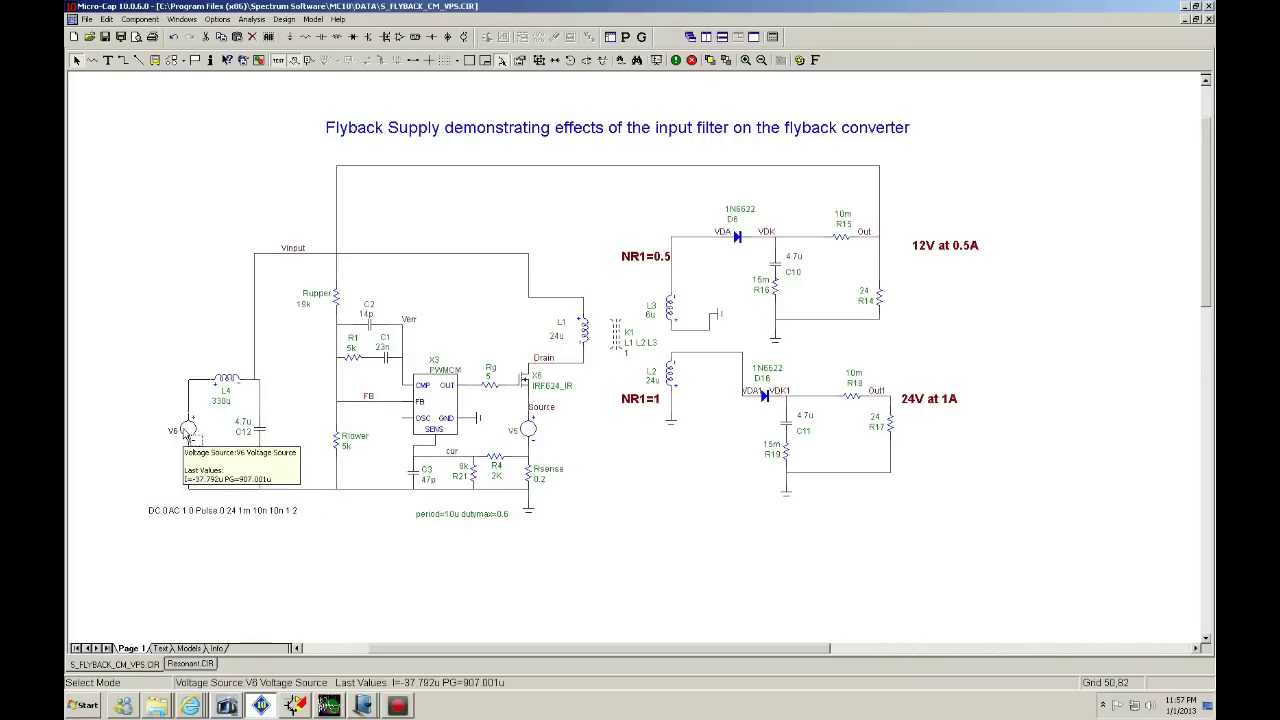
click(226, 381)
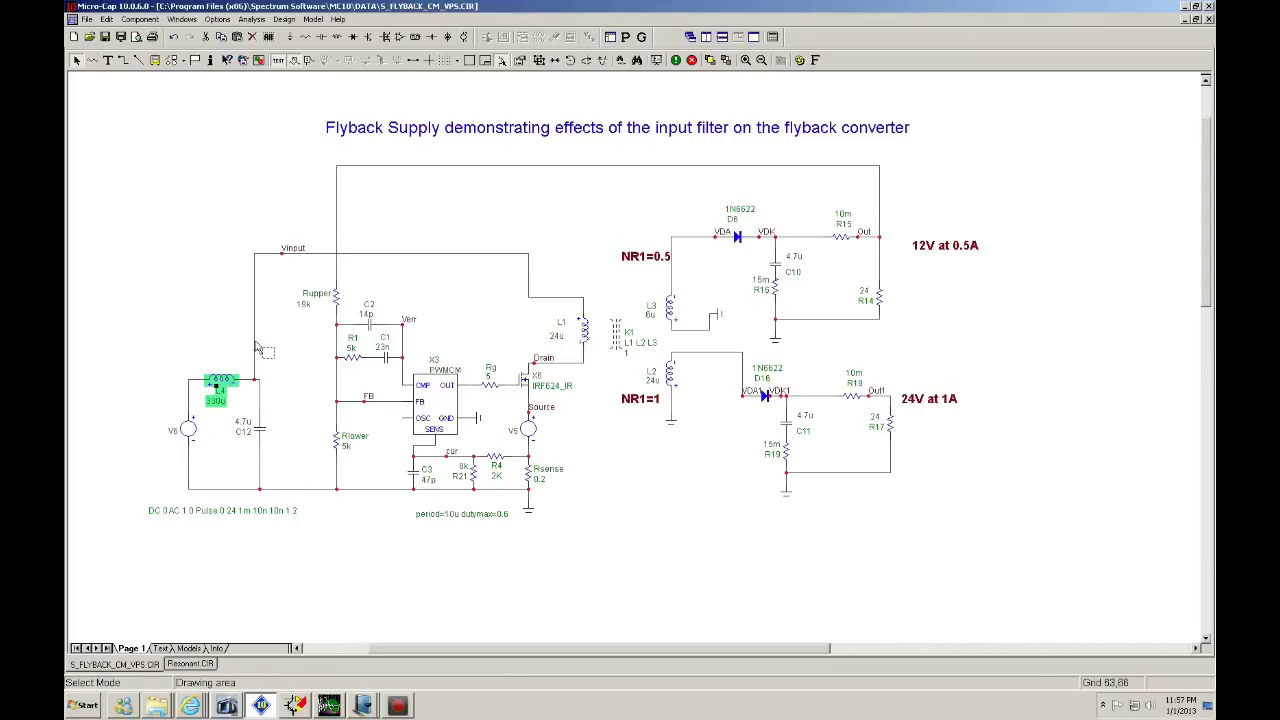
click(255, 342)
drag(255, 342, 261, 345)
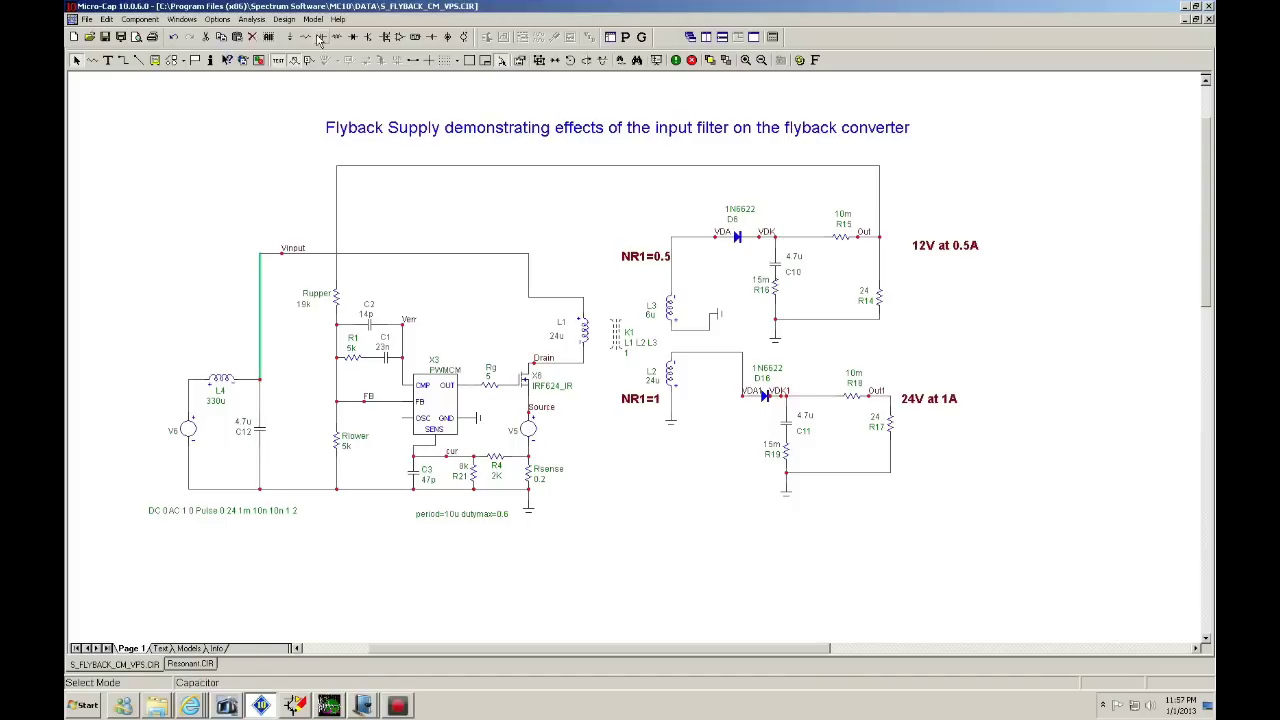
Run the transient analysis again with the LC input filter in place
click(252, 20)
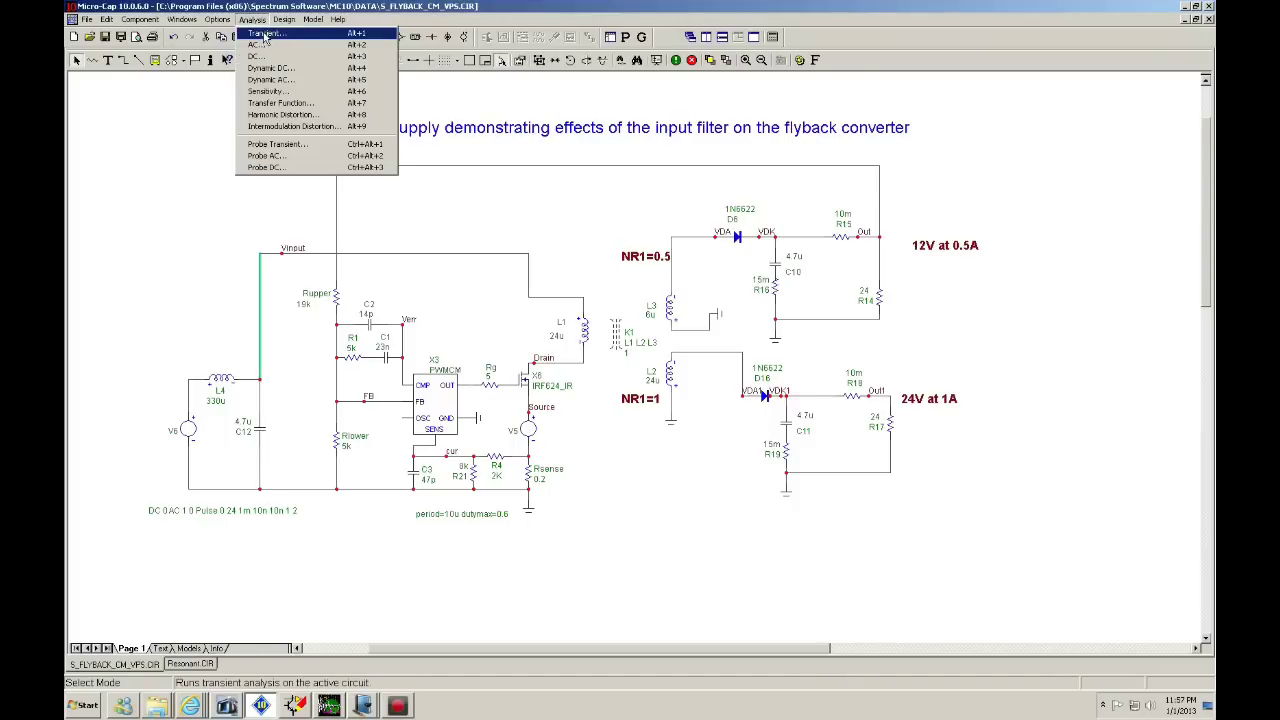
click(264, 36)
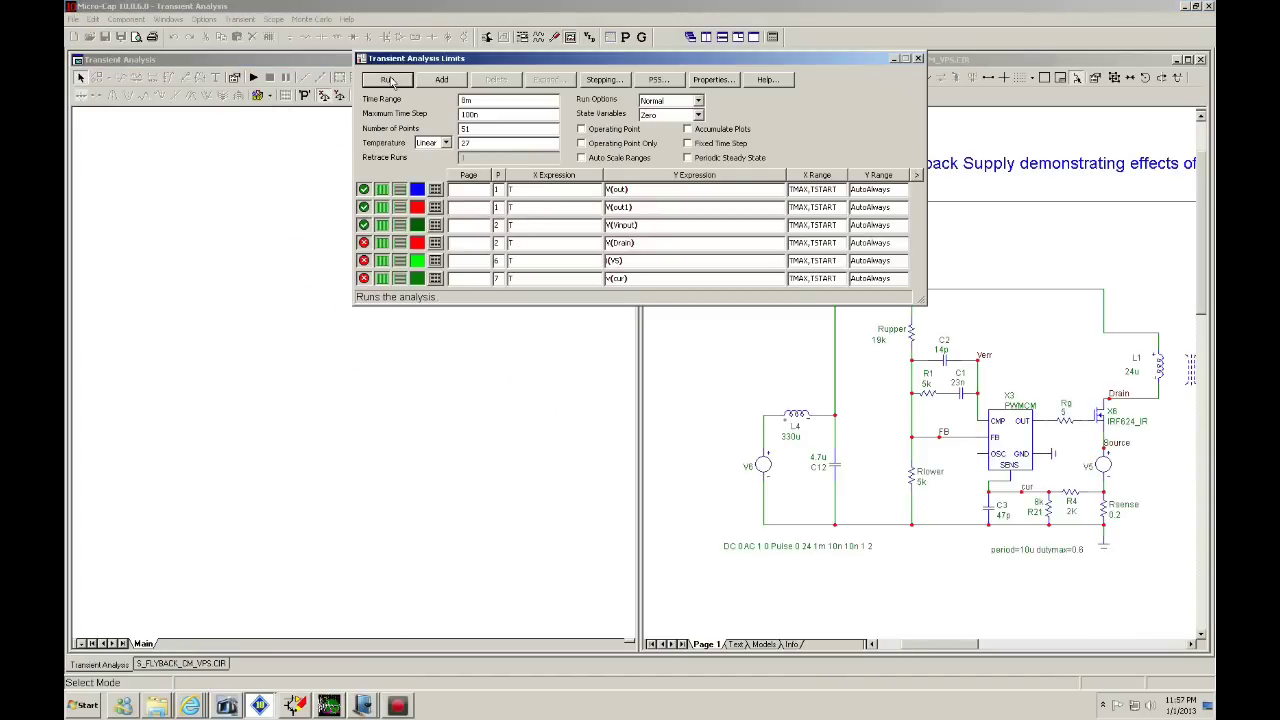
click(390, 81)
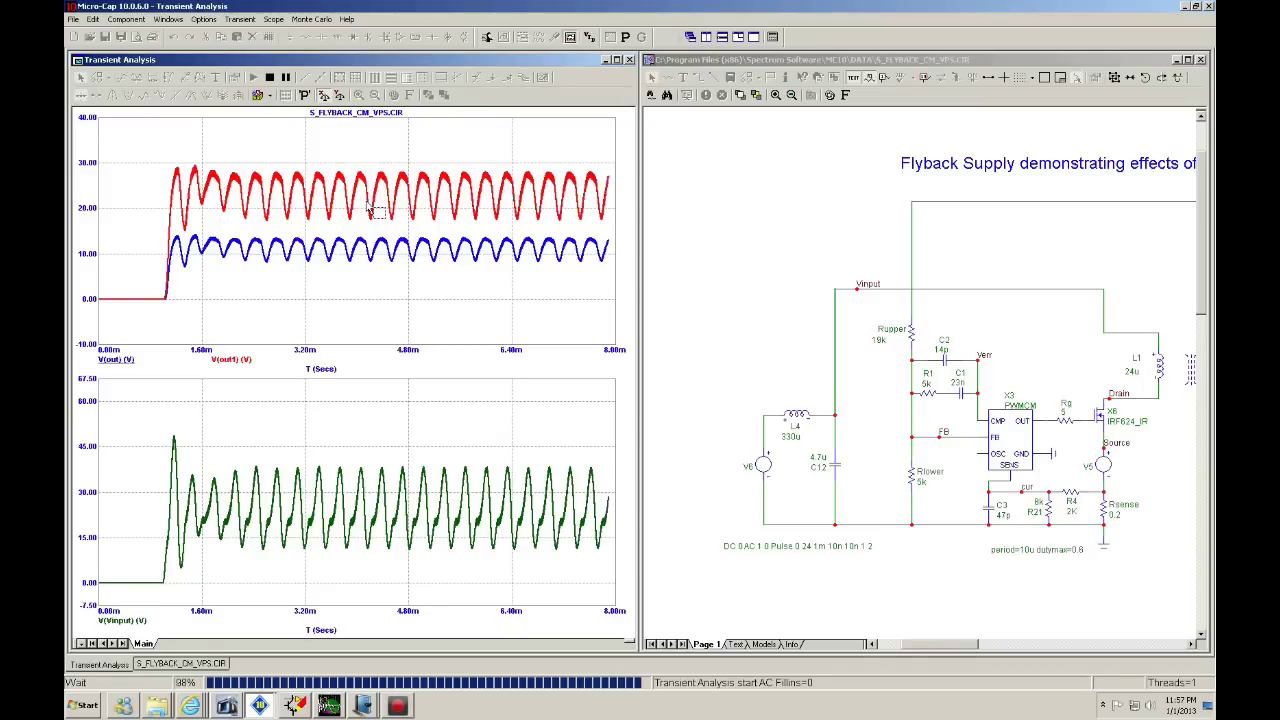
In Windows Journal, ink an arrow up at the input branch and write 'Zin power =' below it
click(363, 706)
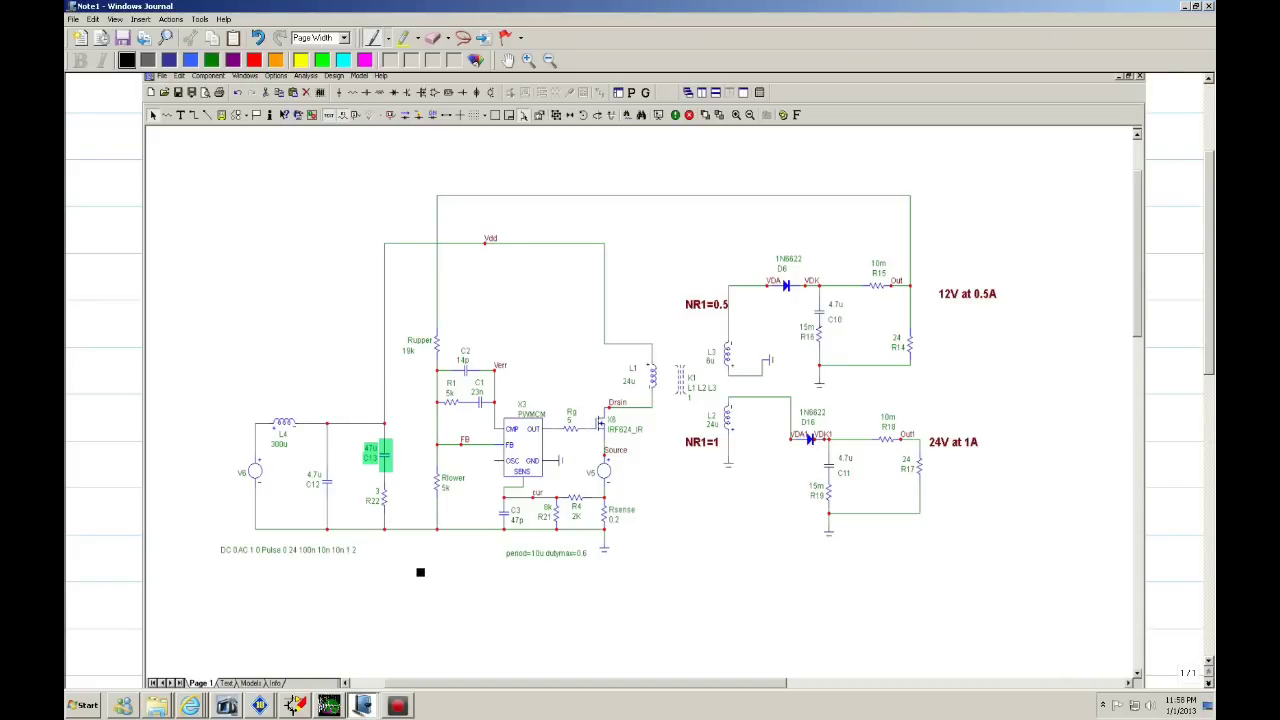
drag(411, 570, 405, 505)
mouse_move(420, 571)
mouse_down()
mouse_move(462, 591)
mouse_move(446, 577)
mouse_move(533, 601)
mouse_move(562, 584)
mouse_up()
drag(550, 592, 563, 592)
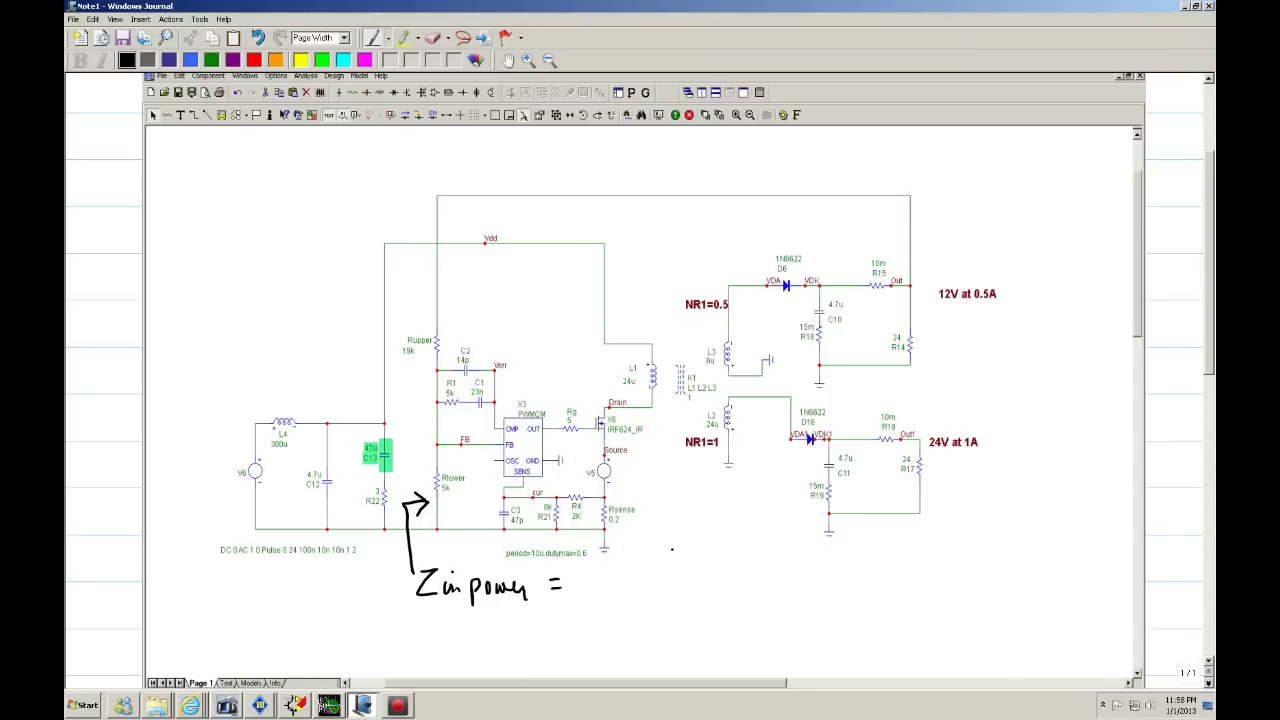
Handwrite 'Constant Power Negative Resistance' beside the Zin power note
mouse_move(685, 558)
mouse_down()
mouse_move(718, 566)
mouse_move(726, 551)
mouse_up()
drag(736, 556, 762, 566)
drag(756, 551, 840, 562)
click(804, 560)
drag(846, 562, 855, 553)
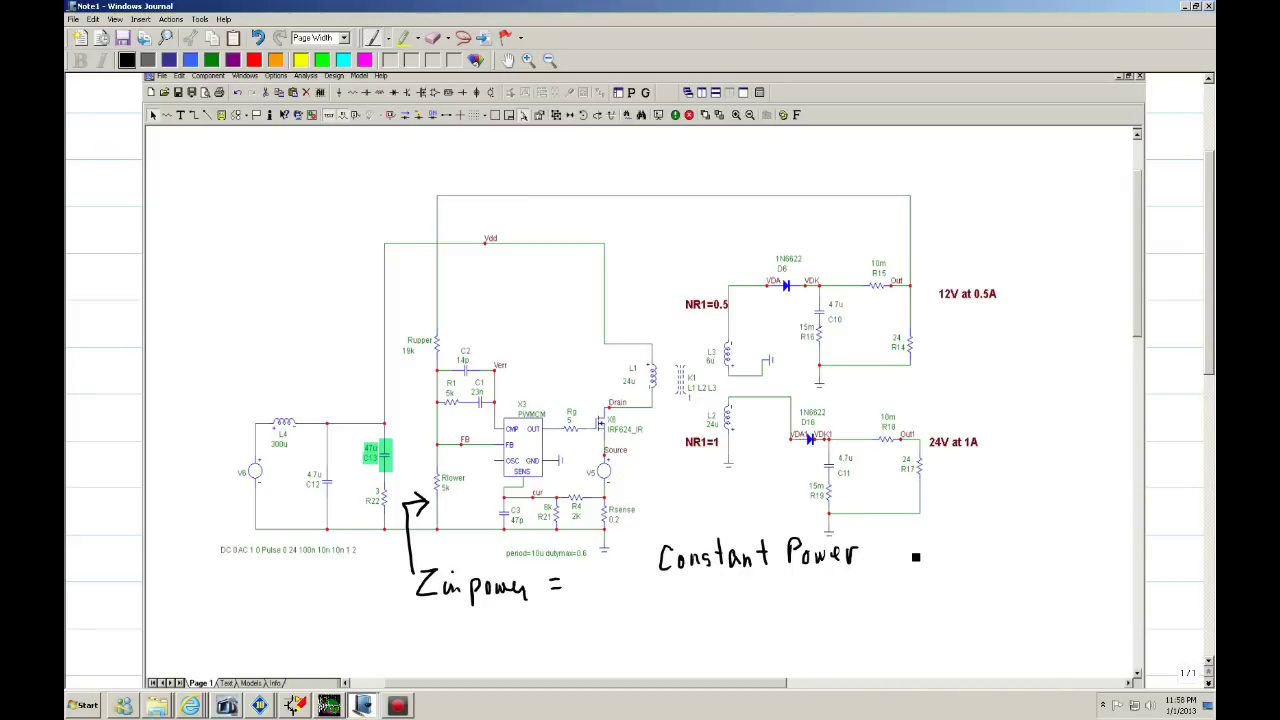
mouse_move(912, 543)
mouse_down()
mouse_move(952, 550)
mouse_move(947, 570)
mouse_move(966, 548)
mouse_move(969, 564)
mouse_move(976, 532)
mouse_move(978, 566)
mouse_up()
drag(970, 545, 985, 540)
drag(1016, 554, 1087, 555)
drag(1081, 541, 1107, 556)
drag(1113, 549, 1121, 547)
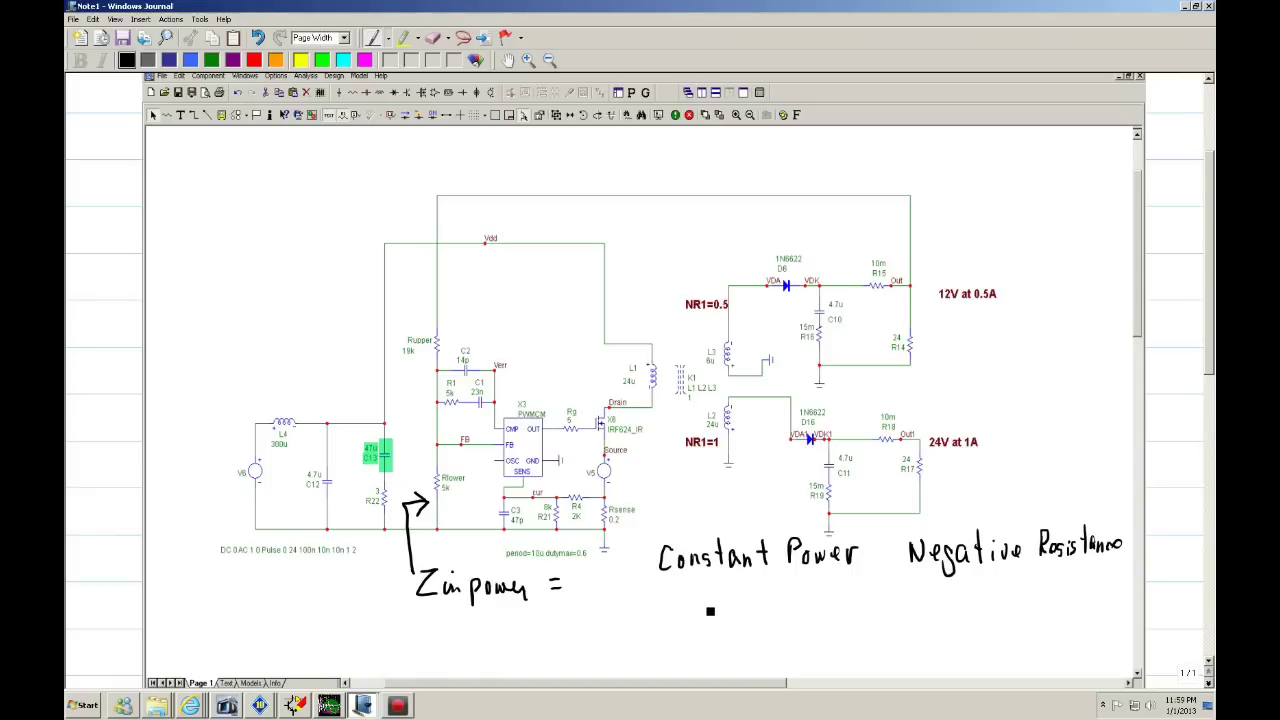
Write the relation Vinput↑ I↓, ΔU/−ΔI = −R beneath it
drag(712, 624, 718, 598)
mouse_move(728, 612)
mouse_down()
mouse_move(754, 635)
mouse_move(784, 610)
mouse_move(826, 621)
mouse_move(827, 588)
mouse_up()
click(733, 603)
mouse_move(827, 588)
mouse_down()
mouse_move(816, 602)
mouse_move(834, 598)
mouse_up()
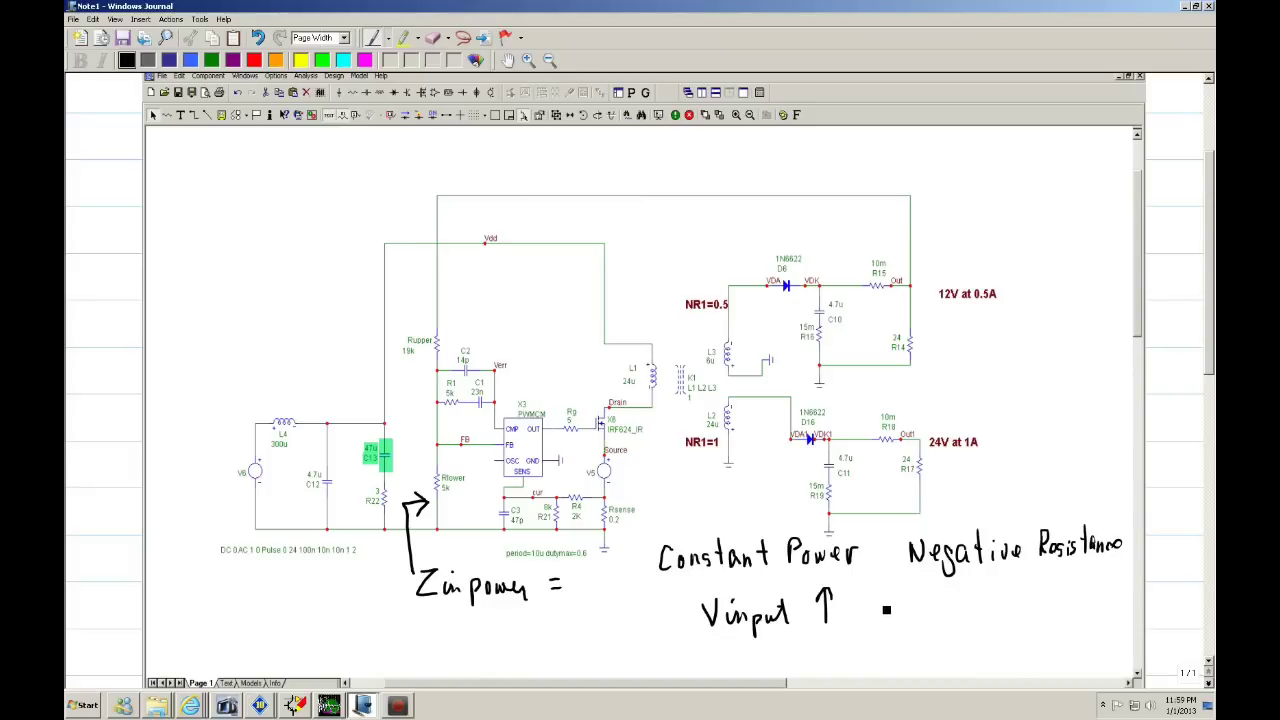
mouse_move(883, 598)
mouse_down()
mouse_move(880, 632)
mouse_move(869, 609)
mouse_move(927, 588)
mouse_move(922, 623)
mouse_up()
mouse_move(922, 623)
mouse_down()
mouse_move(990, 599)
mouse_move(1000, 613)
mouse_move(1024, 594)
mouse_up()
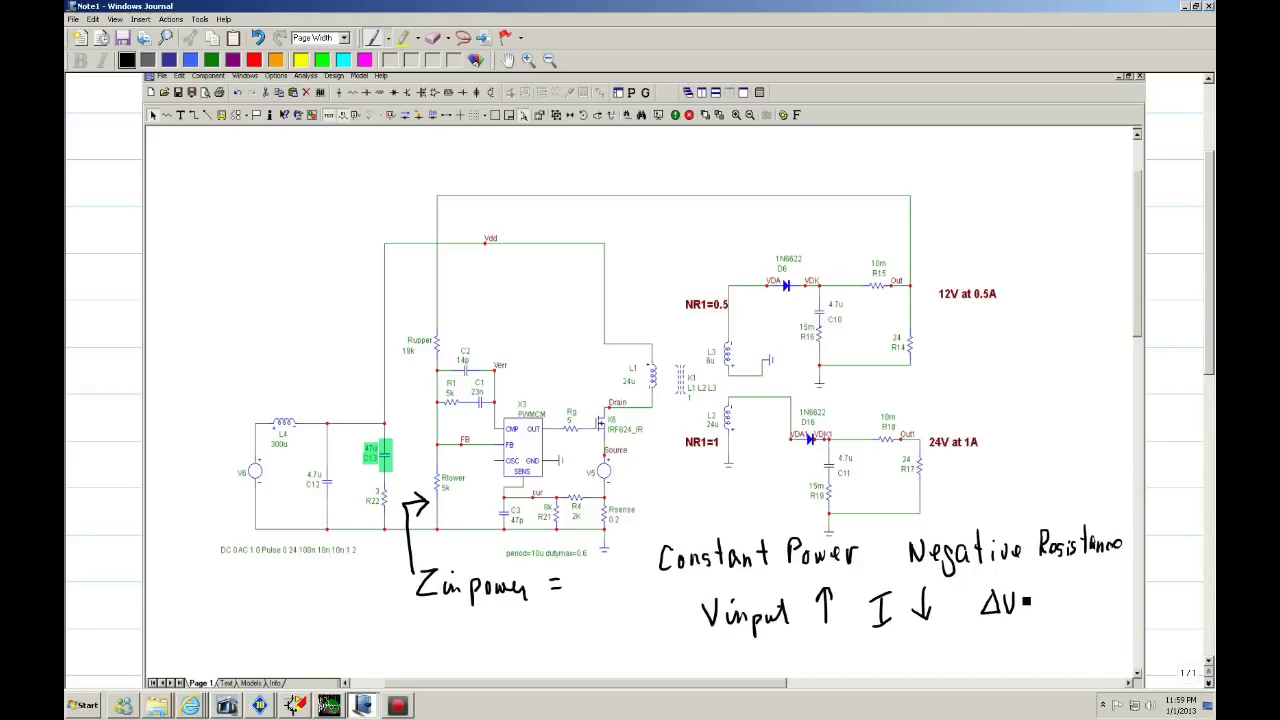
mouse_move(977, 623)
mouse_down()
mouse_move(1022, 620)
mouse_move(984, 644)
mouse_move(1020, 640)
mouse_move(1026, 654)
mouse_up()
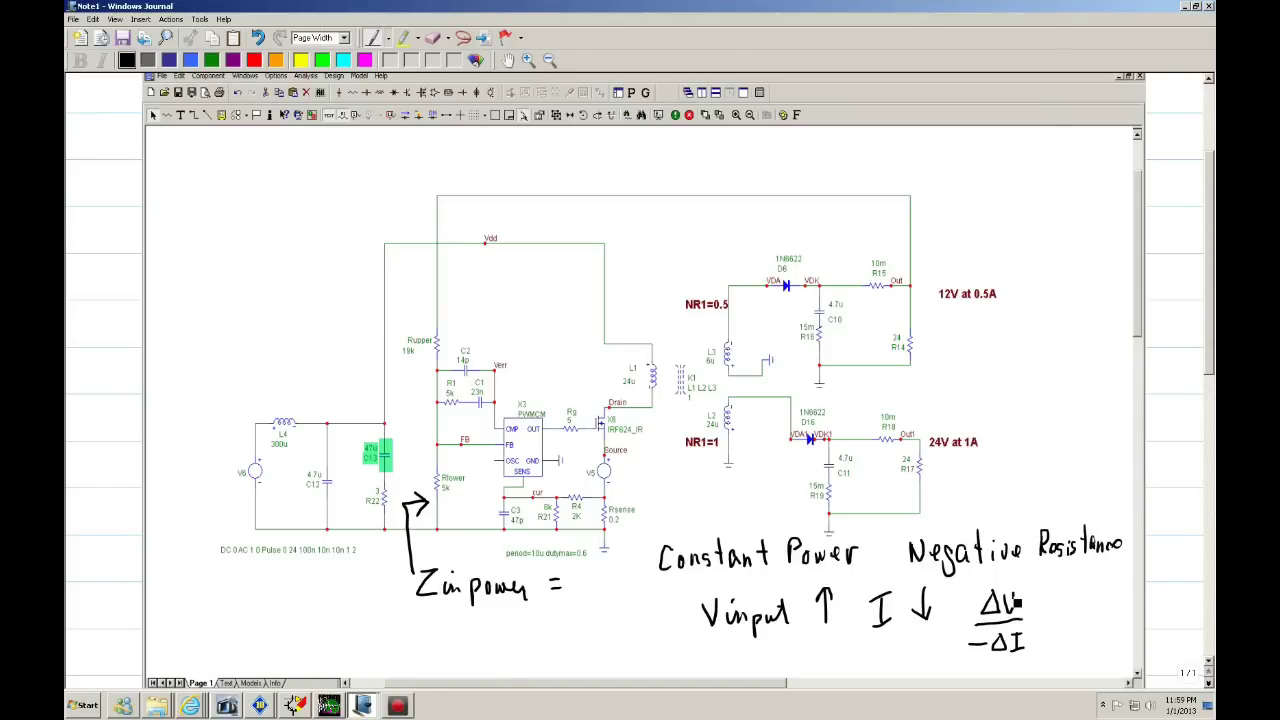
drag(1016, 604, 1015, 618)
mouse_move(1090, 609)
mouse_down()
mouse_move(1090, 632)
mouse_move(1101, 612)
mouse_move(1092, 622)
mouse_move(1108, 638)
mouse_up()
Write 'Zout <<' under the left arrow, draw an arc over L4, and sketch a graph axis
drag(339, 577, 336, 515)
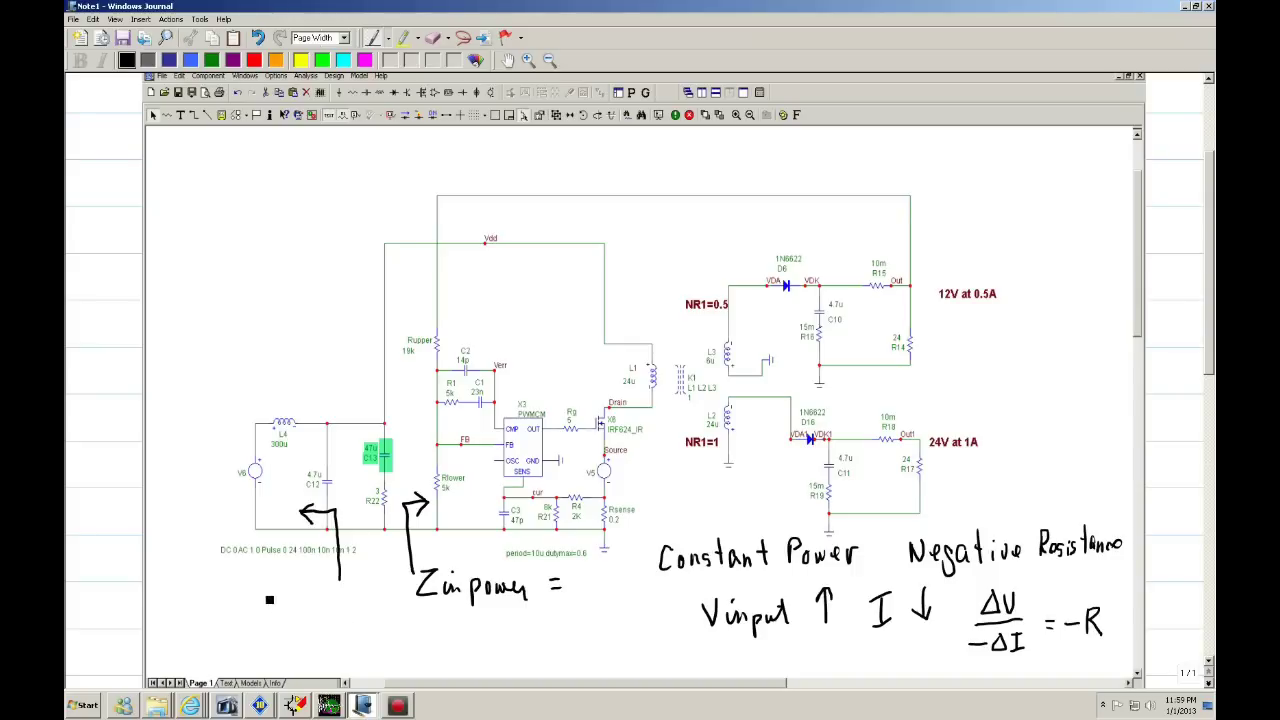
mouse_move(284, 593)
mouse_down()
mouse_move(298, 607)
mouse_move(318, 601)
mouse_up()
drag(369, 594, 370, 607)
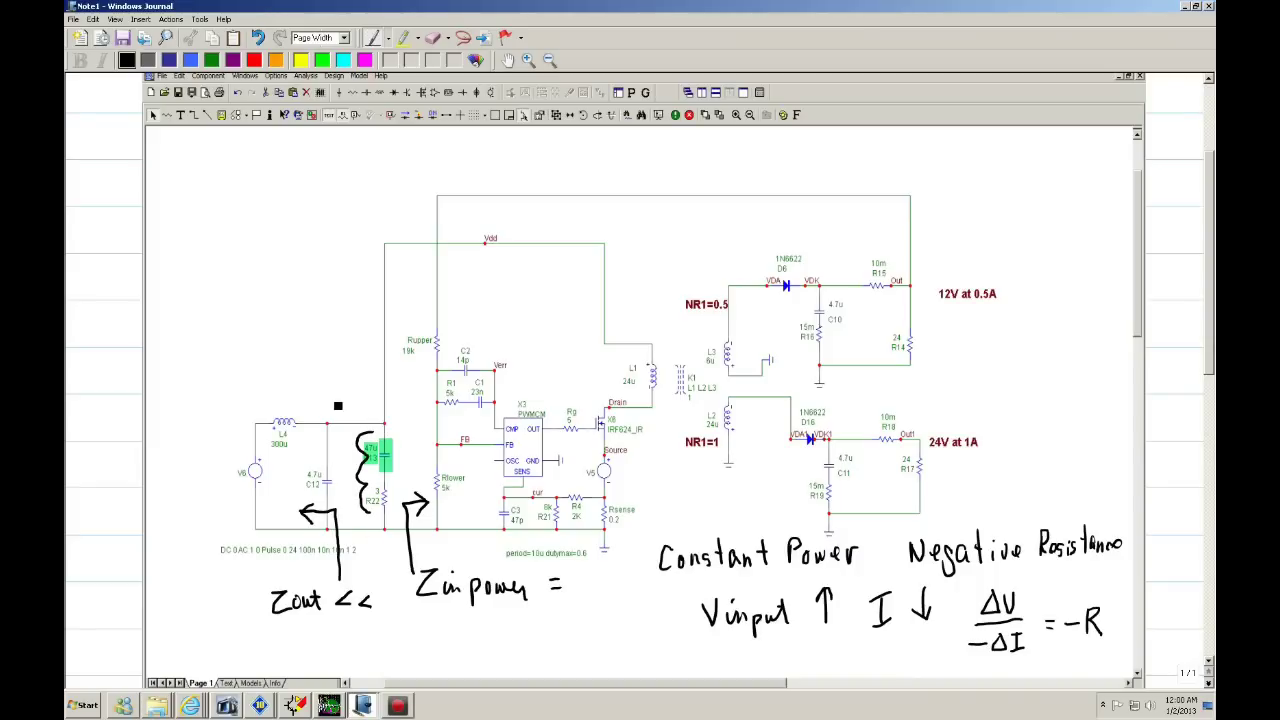
mouse_move(229, 423)
mouse_down()
mouse_move(270, 384)
mouse_move(315, 408)
mouse_up()
drag(184, 294, 318, 295)
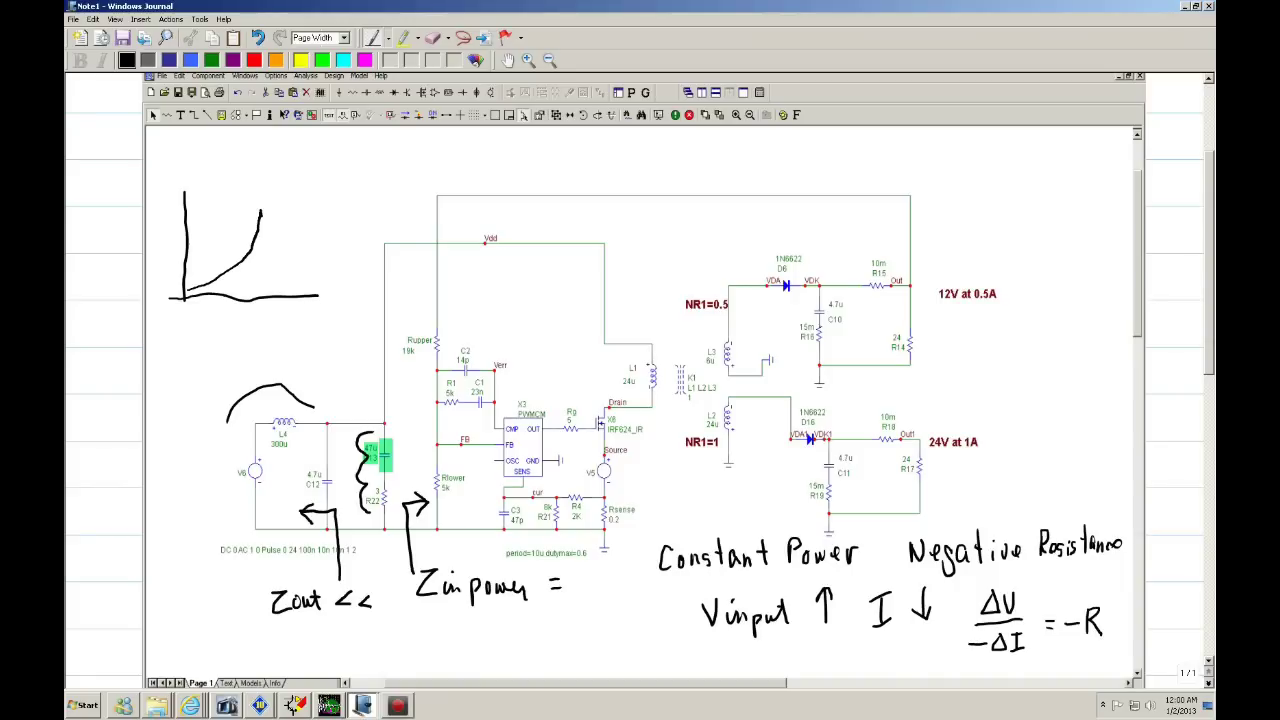
Complete the resonant peak sketch, labelling the frequency axis and marking Hi Q
drag(316, 273, 322, 276)
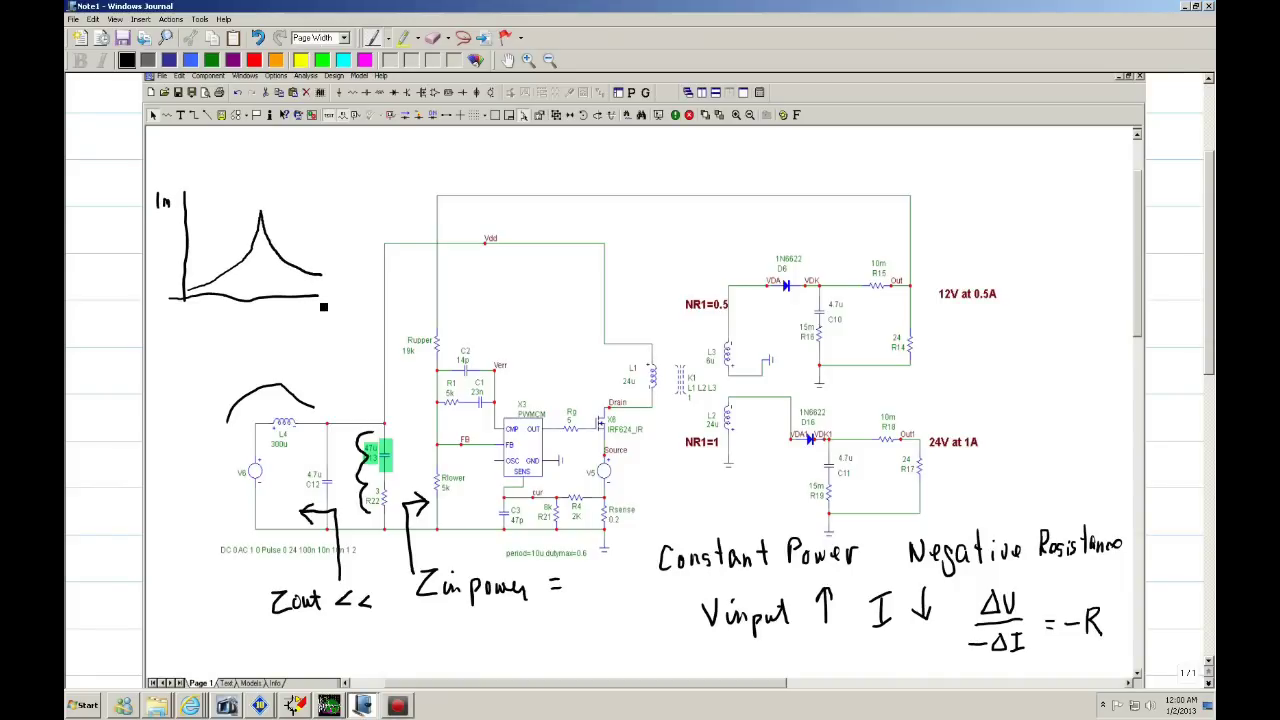
mouse_move(325, 301)
mouse_down()
mouse_move(324, 323)
mouse_move(331, 315)
mouse_up()
mouse_move(289, 180)
mouse_down()
mouse_move(274, 206)
mouse_move(263, 190)
mouse_move(354, 172)
mouse_up()
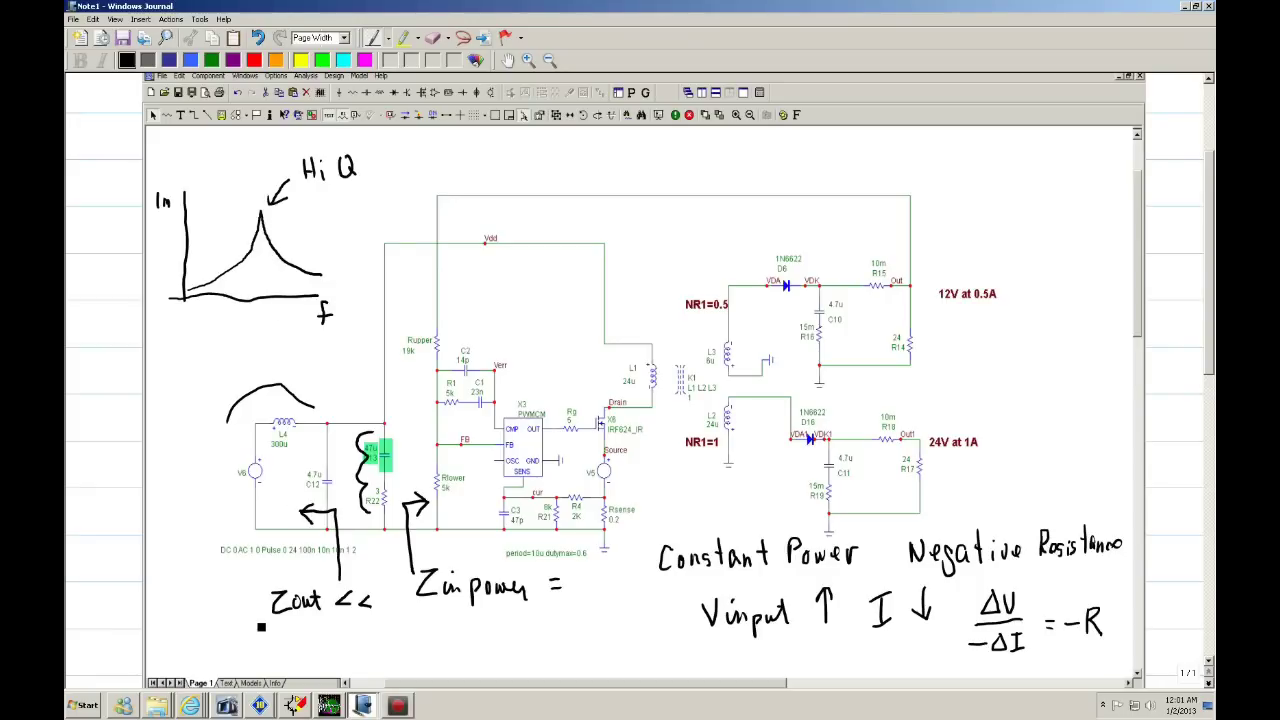
Write 'Zout > Zinpower' on a new line below the notes
mouse_move(271, 631)
mouse_down()
mouse_move(292, 650)
mouse_move(342, 632)
mouse_up()
mouse_move(416, 624)
mouse_down()
mouse_move(441, 648)
mouse_move(512, 644)
mouse_up()
drag(514, 638, 524, 640)
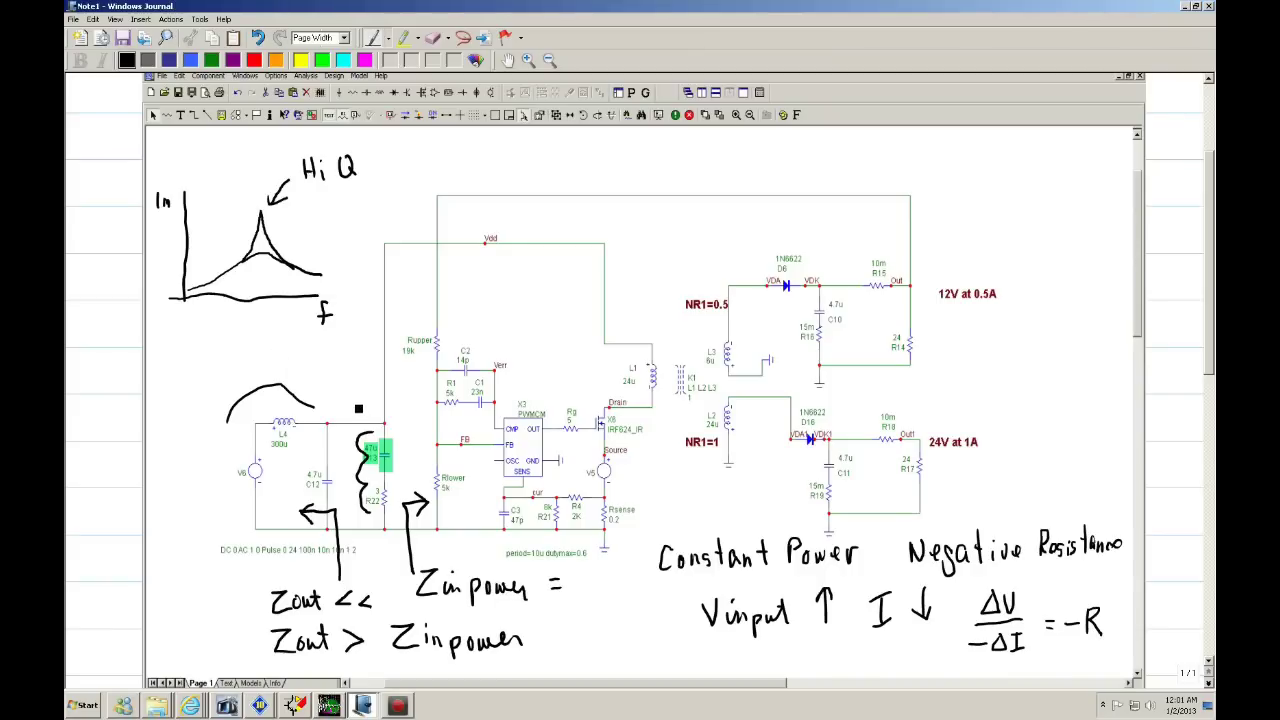
Draw an arrow toward the capacitor branch labelled 'Damping', then return to Micro-Cap
drag(358, 374, 366, 408)
drag(327, 347, 328, 376)
mouse_move(328, 348)
mouse_down()
mouse_move(339, 372)
mouse_move(330, 350)
mouse_move(355, 357)
mouse_move(352, 346)
mouse_move(414, 324)
mouse_move(412, 356)
mouse_up()
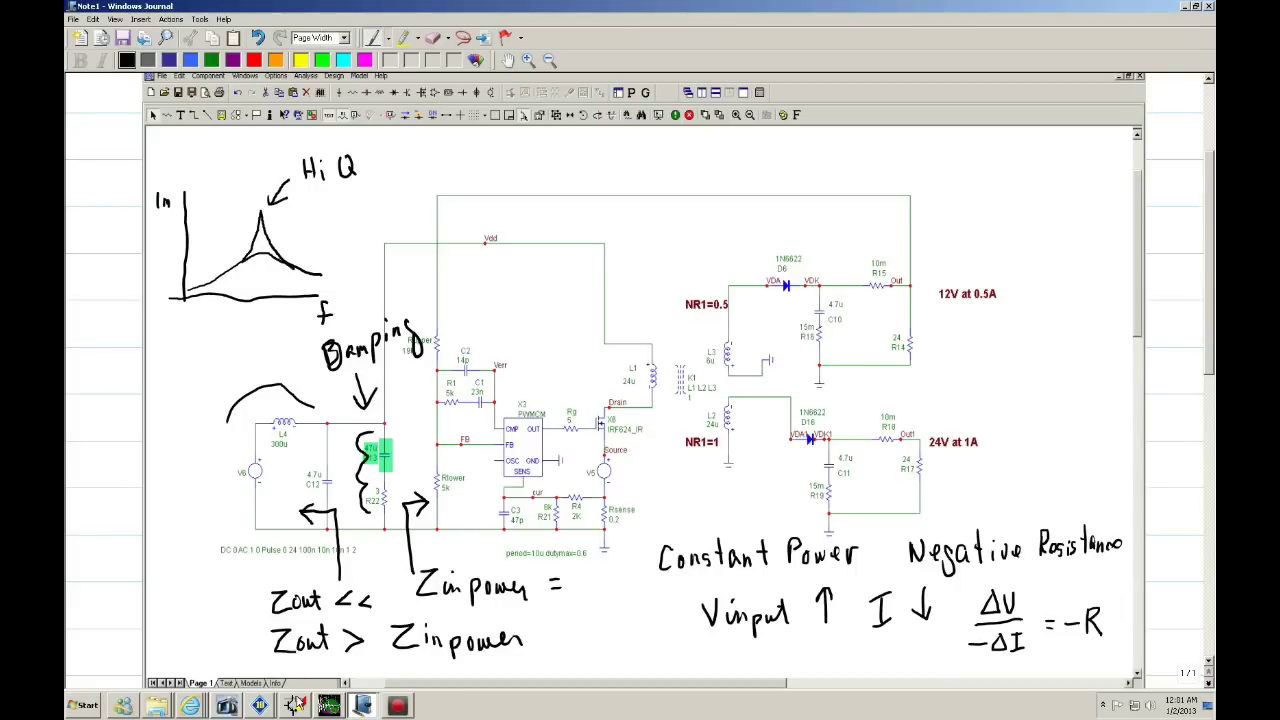
click(262, 707)
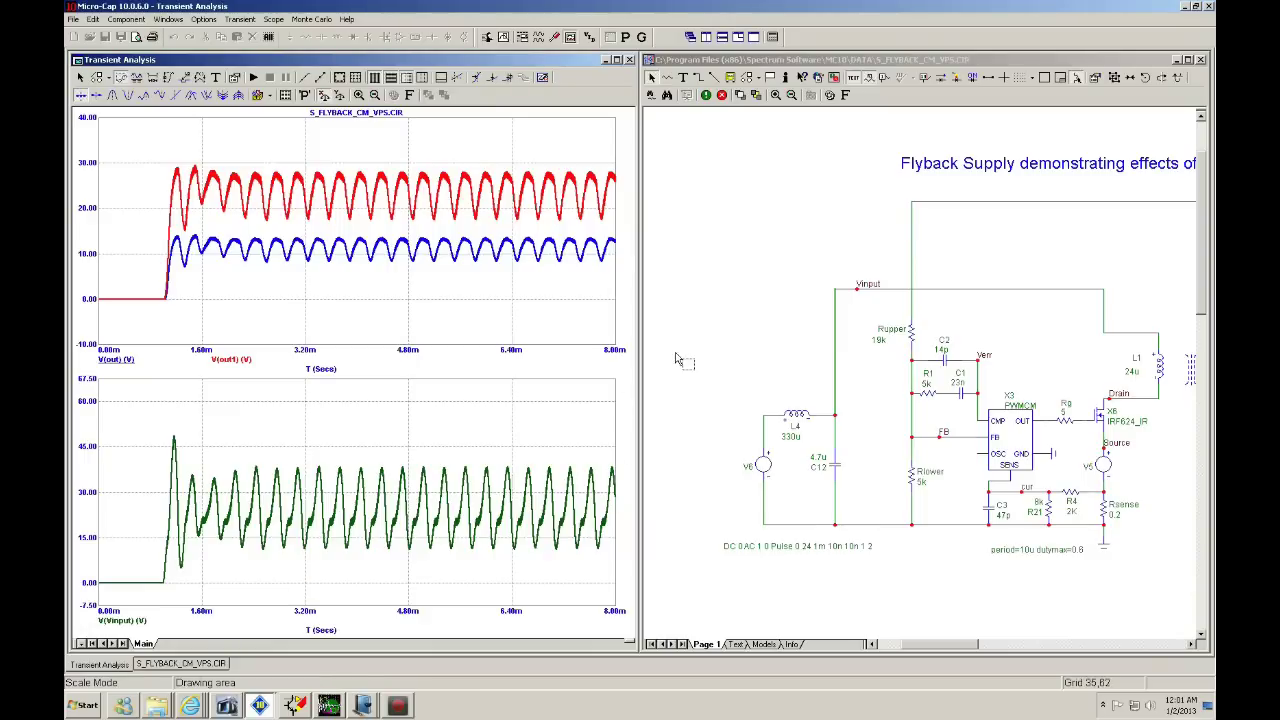
Close the transient results and copy capacitor C12 to a spot on its right
click(629, 61)
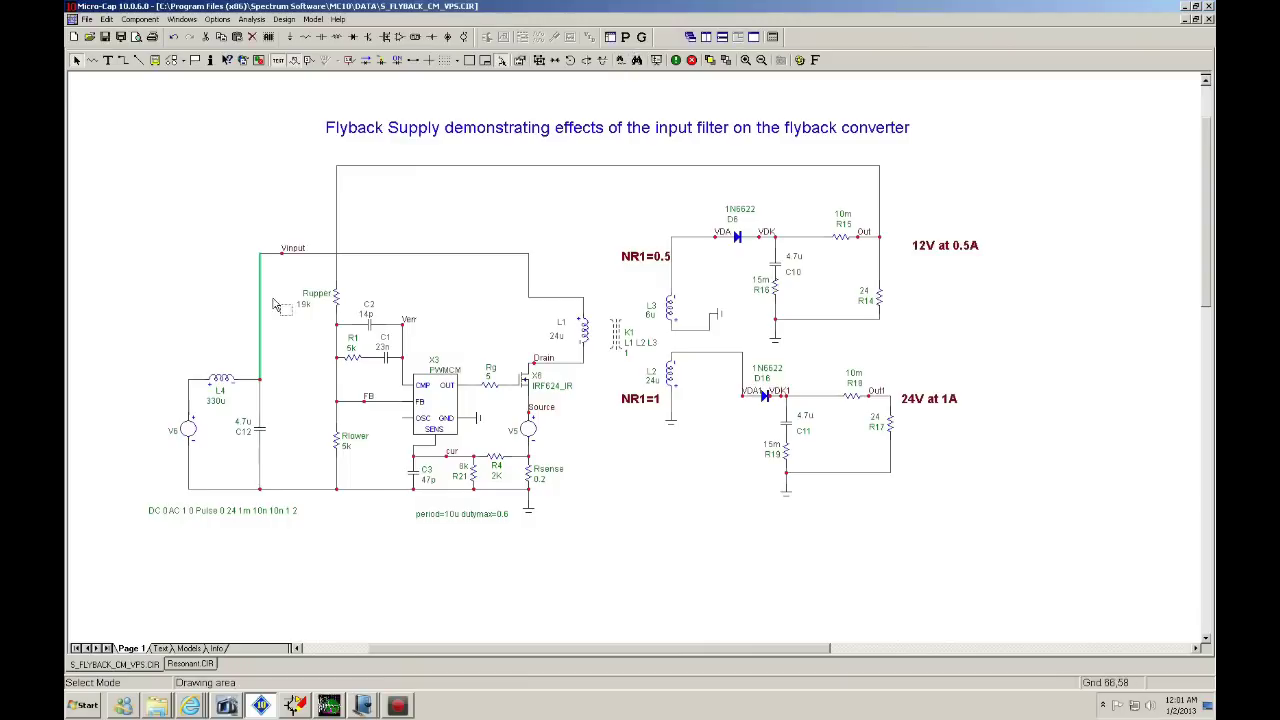
click(261, 432)
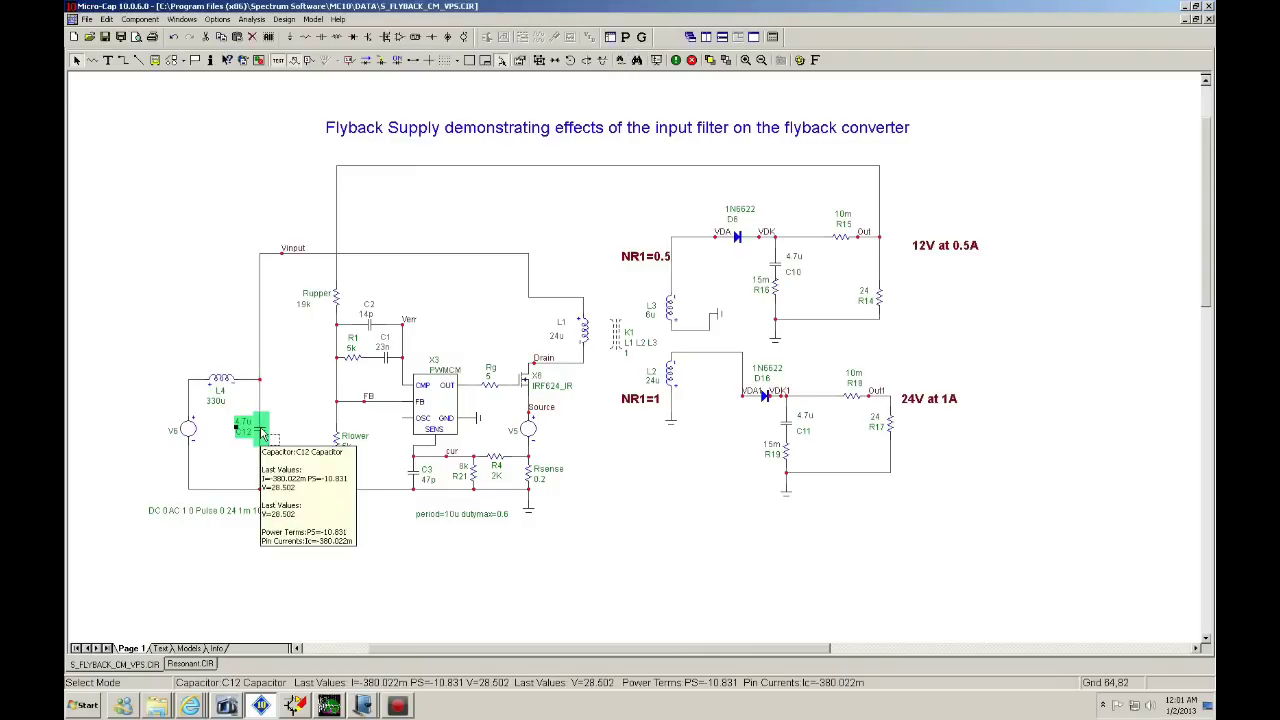
click(265, 433)
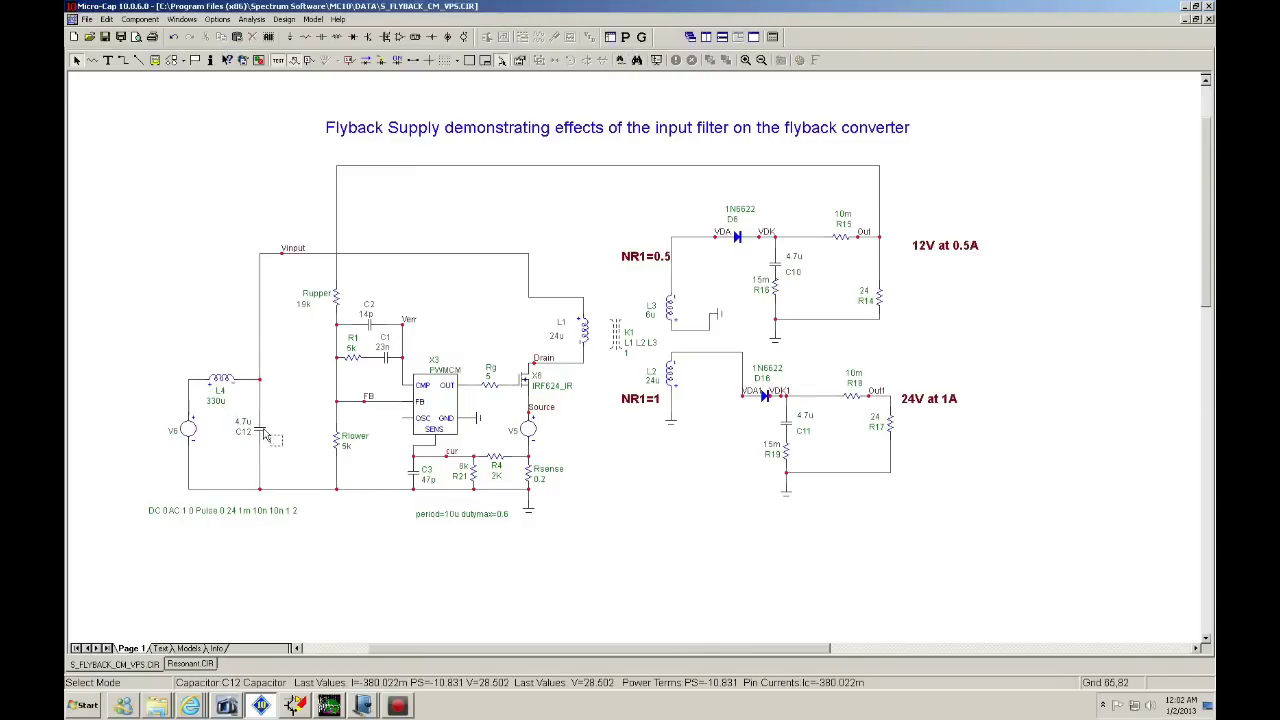
click(266, 434)
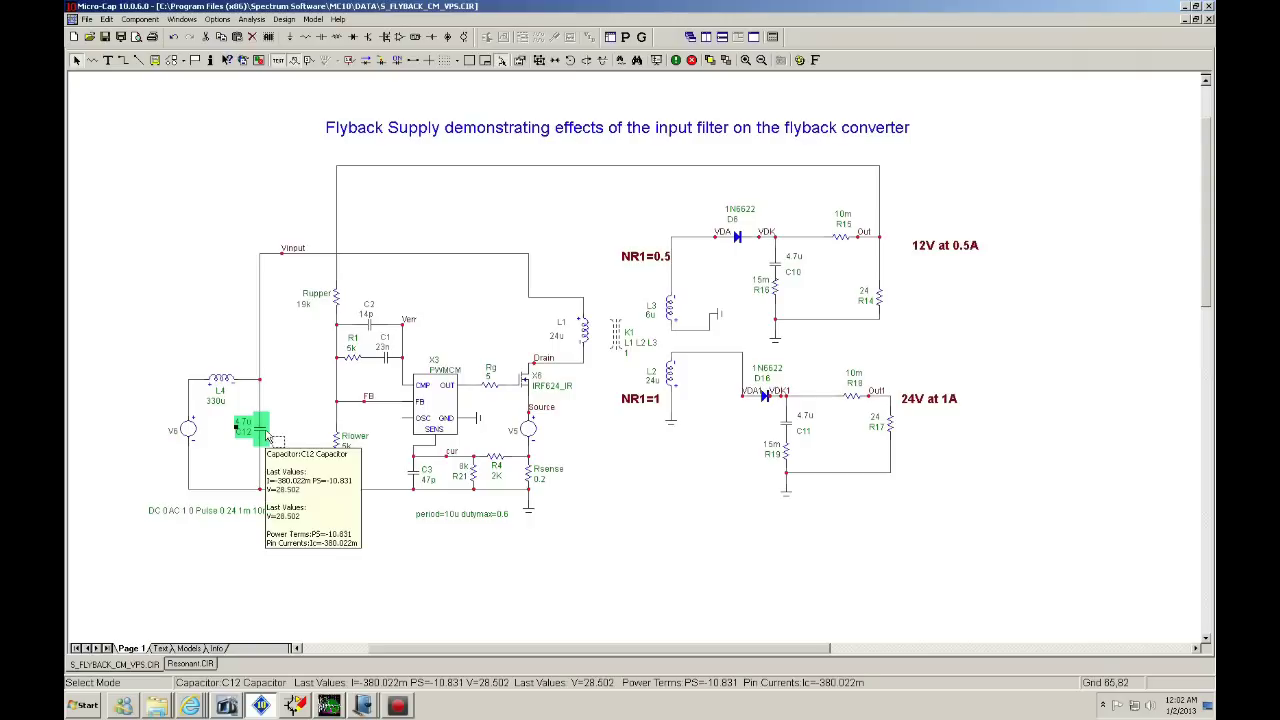
drag(266, 434, 310, 412)
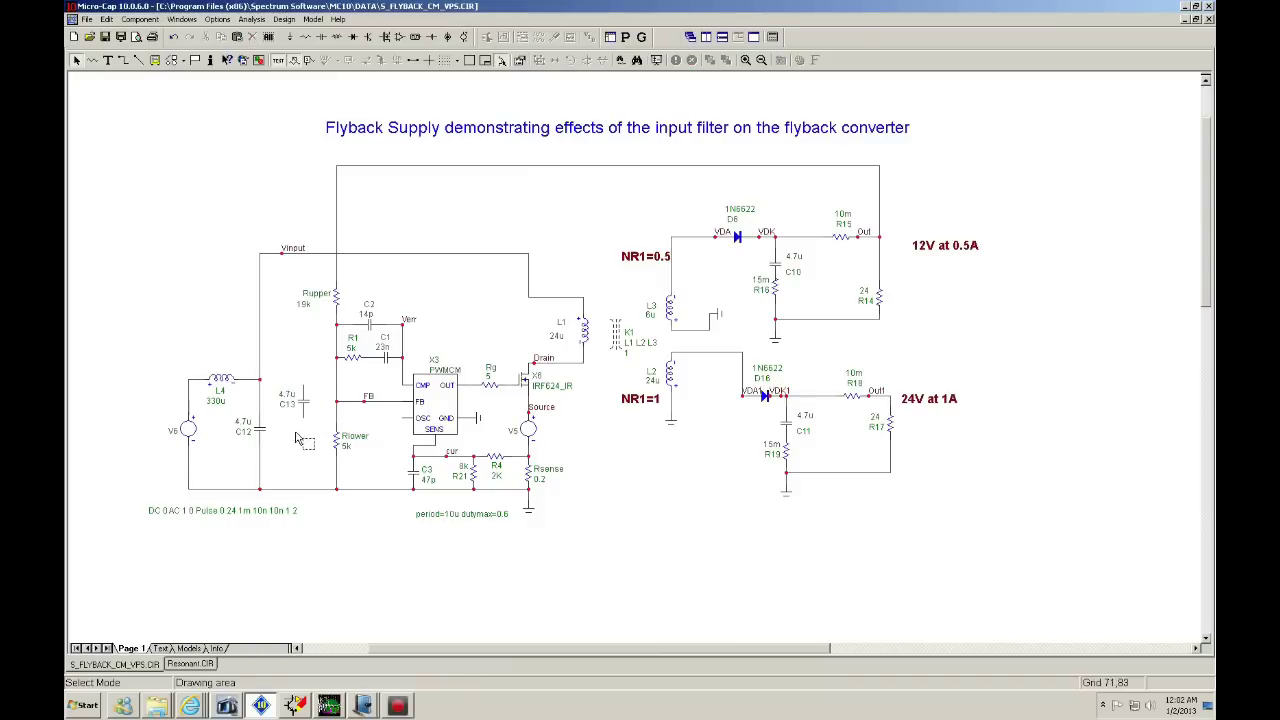
Change the copy C13's capacitance from 4.7u to 47u
double_click(306, 405)
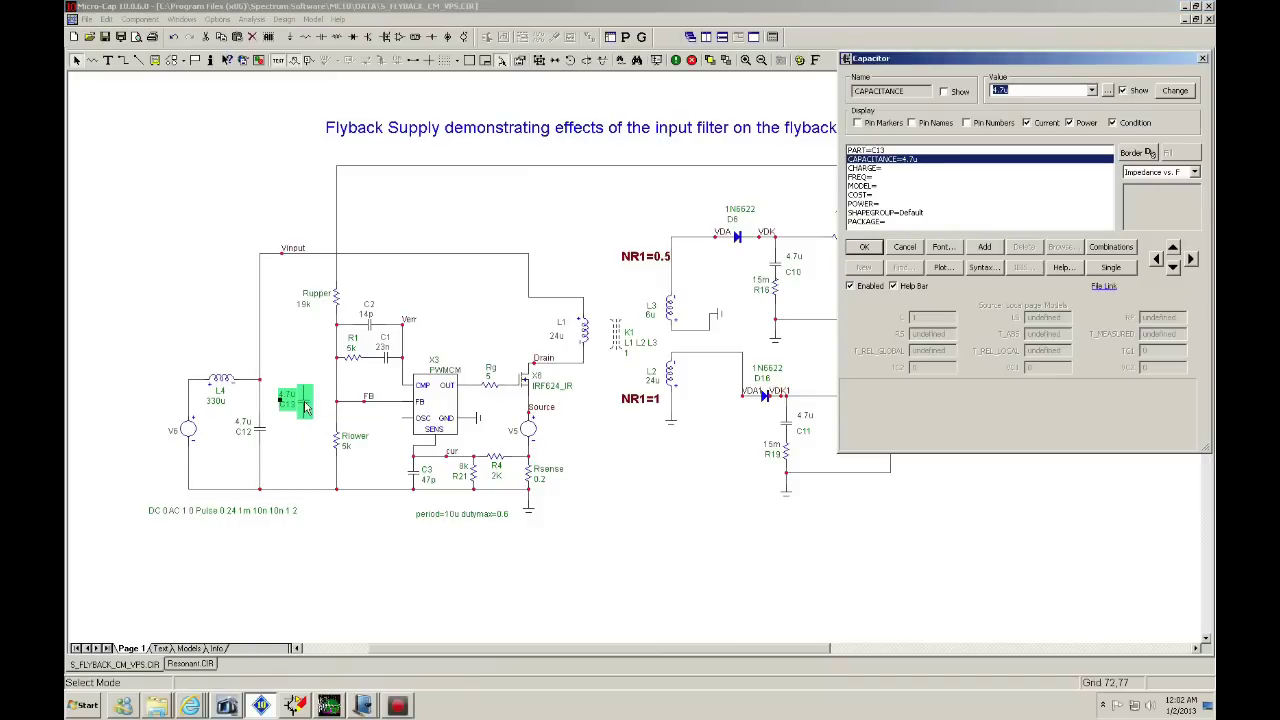
key(End)
key(BackSpace)
key(Return)
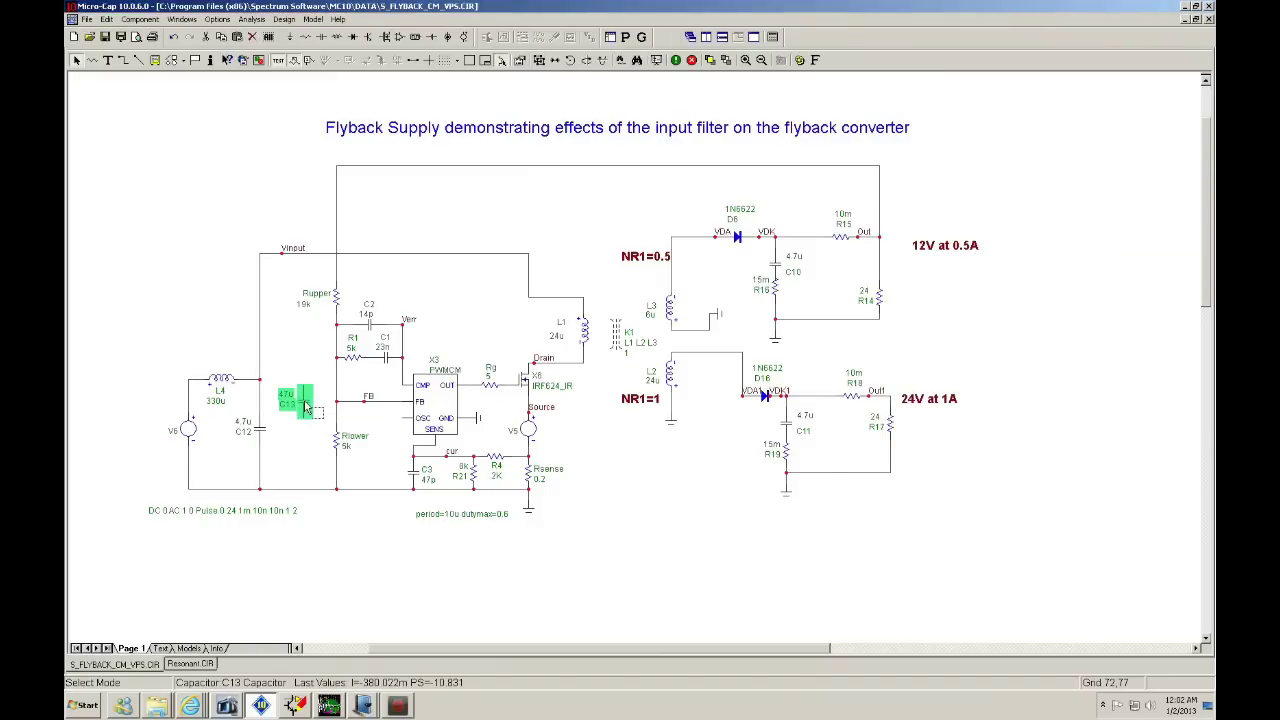
click(302, 462)
key(ctrl+w)
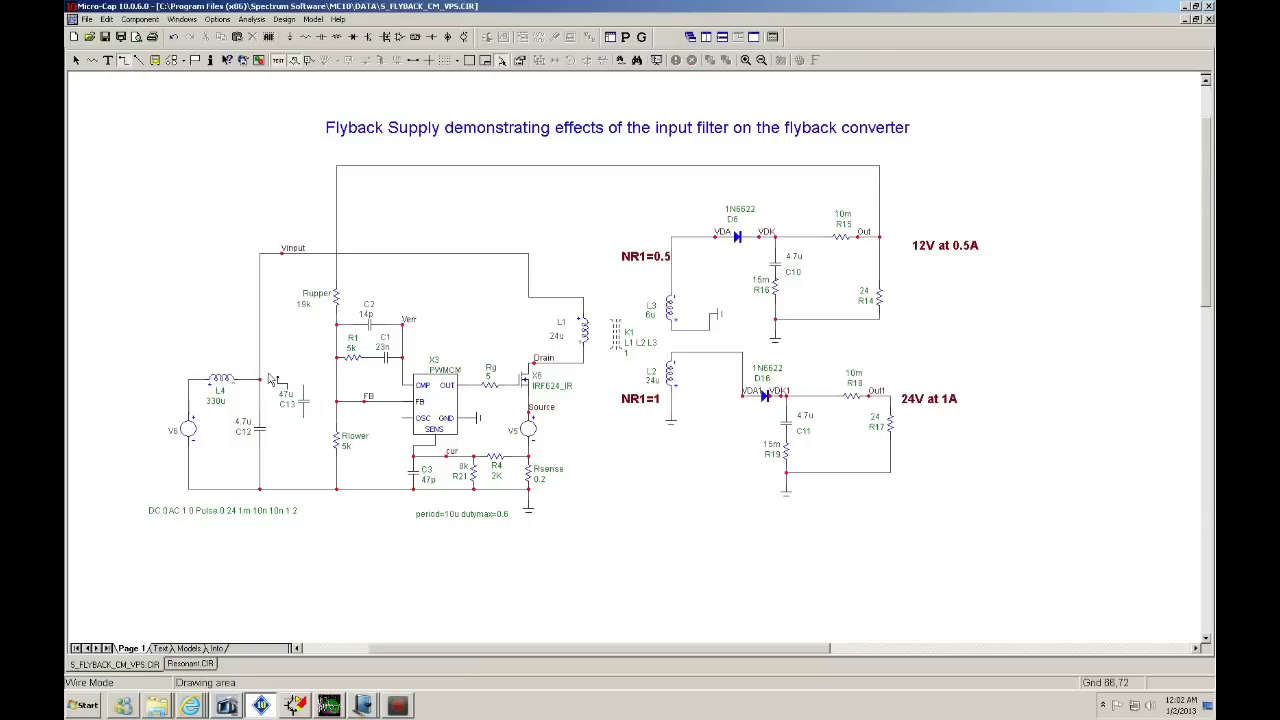
Wire C13's top pin to the L4/Vinput junction
drag(261, 380, 304, 394)
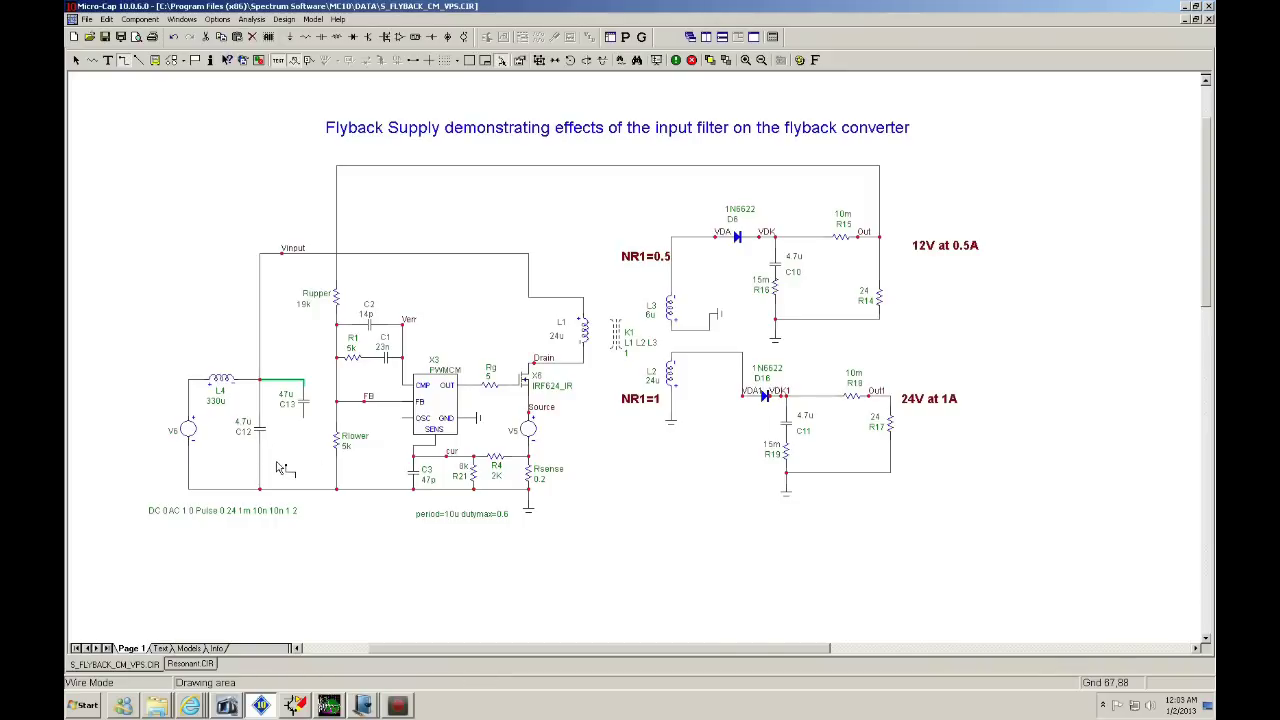
Place 3 Ω resistor R22 below C13 and wire it down to the ground rail
key(ctrl+1)
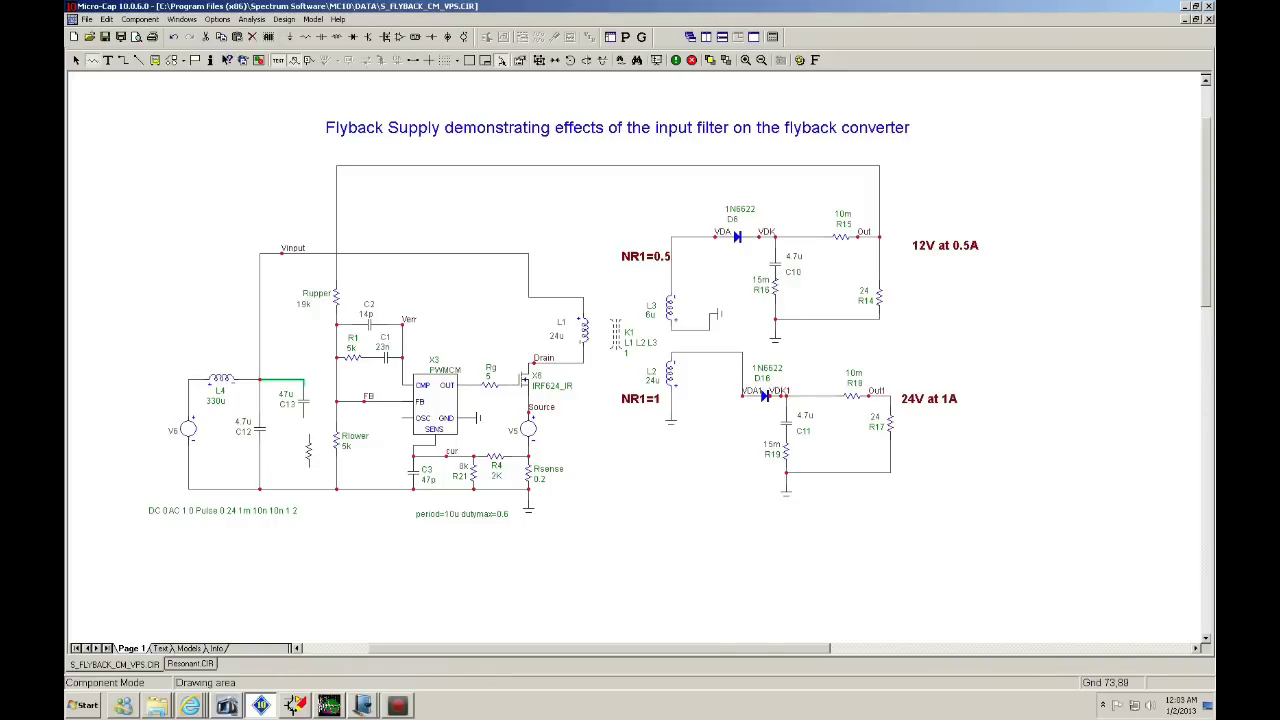
click(305, 470)
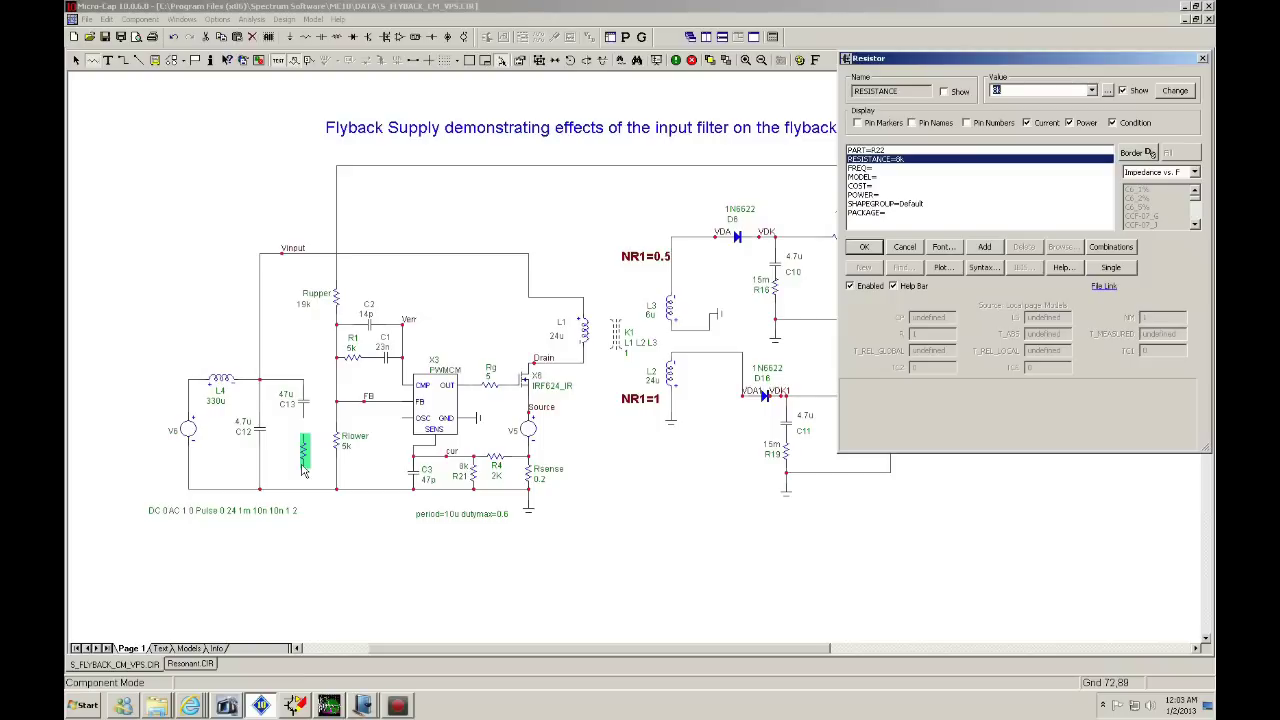
key(Return)
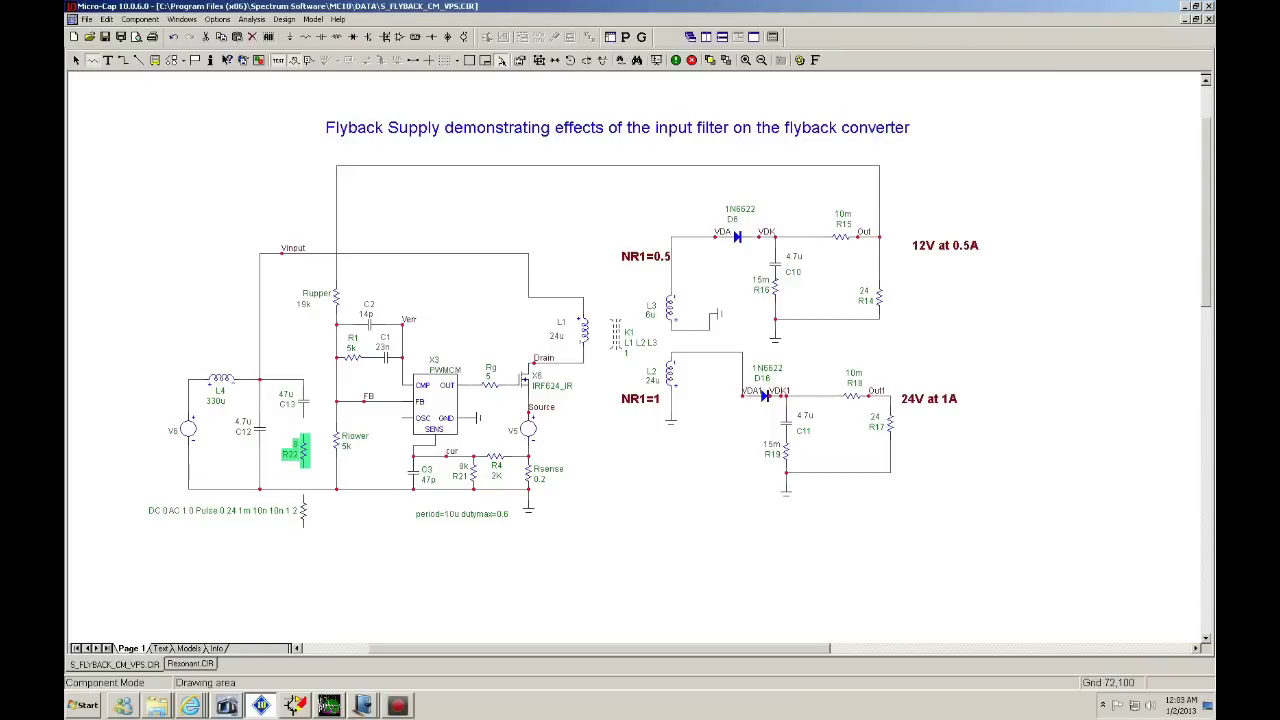
click(124, 61)
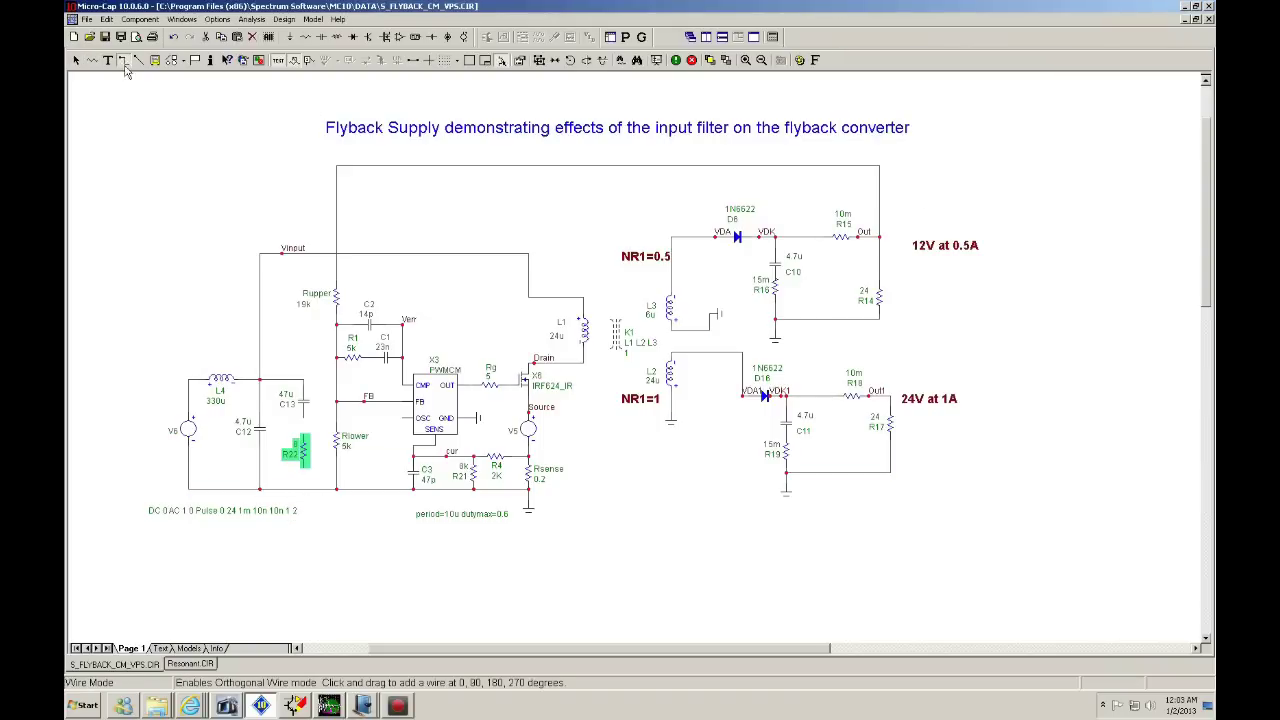
click(307, 432)
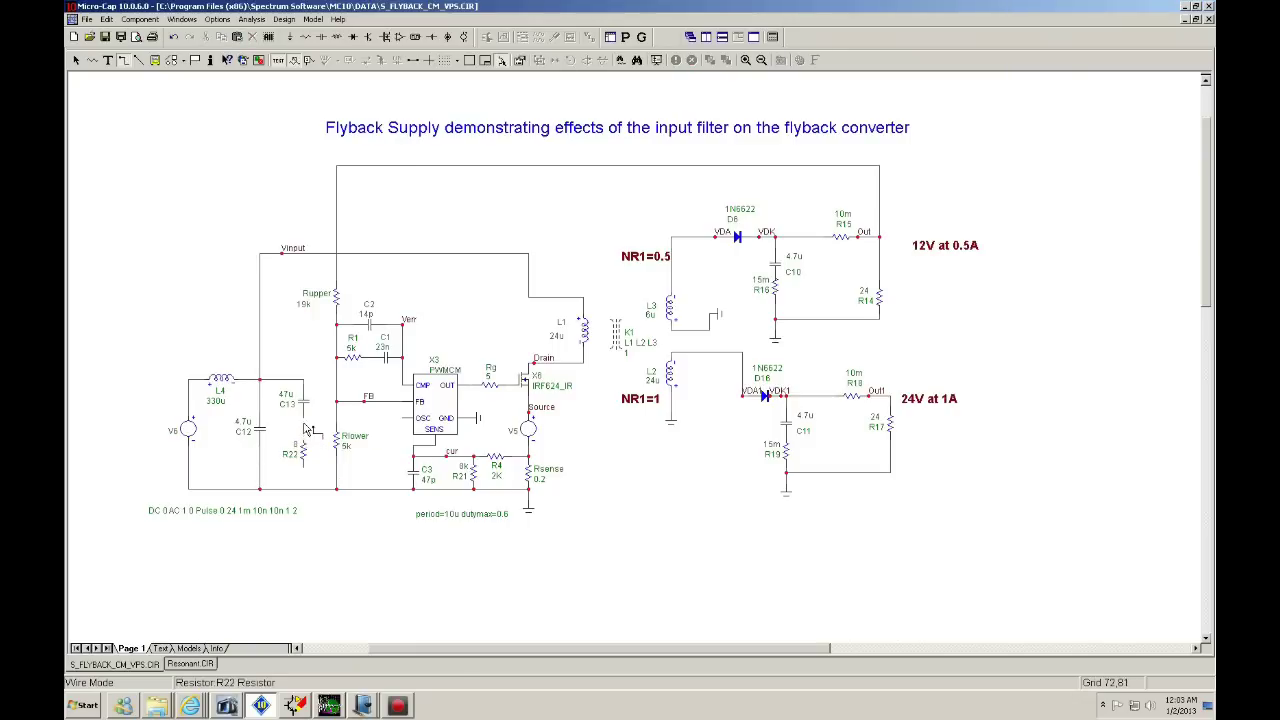
drag(307, 434, 304, 488)
key(ctrl+e)
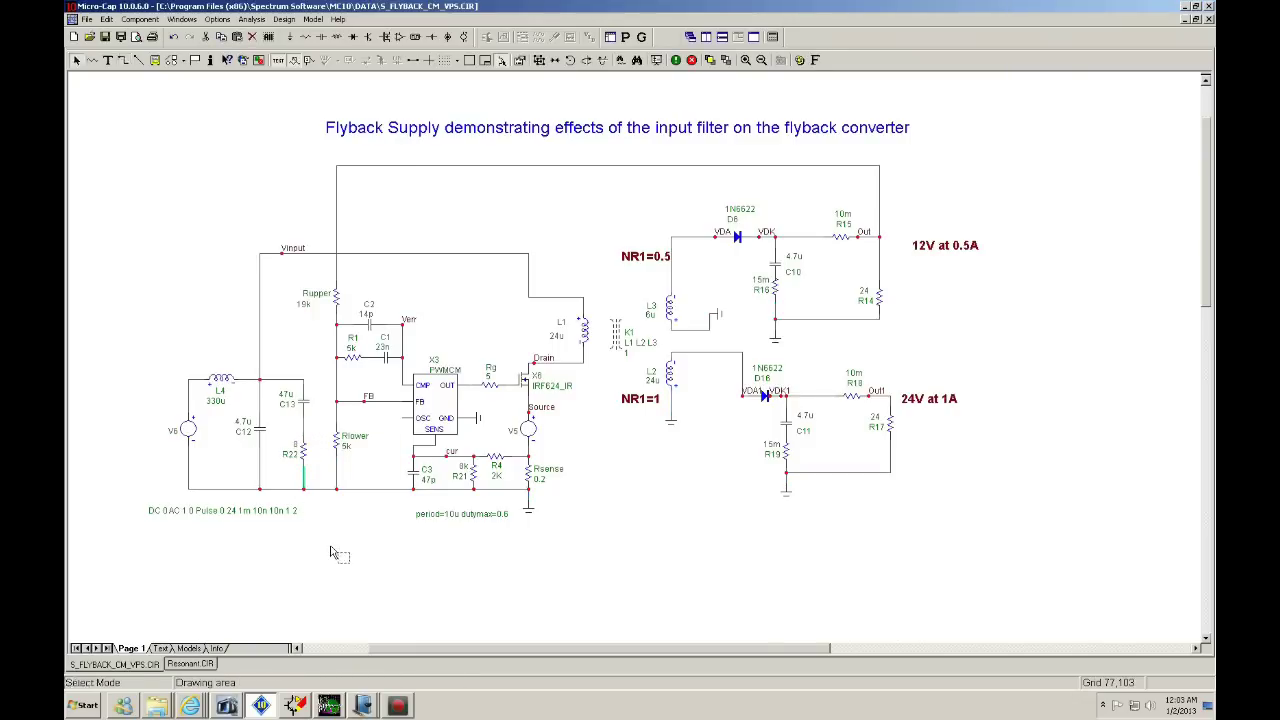
Run a new transient analysis of the flyback circuit with the damped C13/R22 input filter
click(252, 19)
click(258, 30)
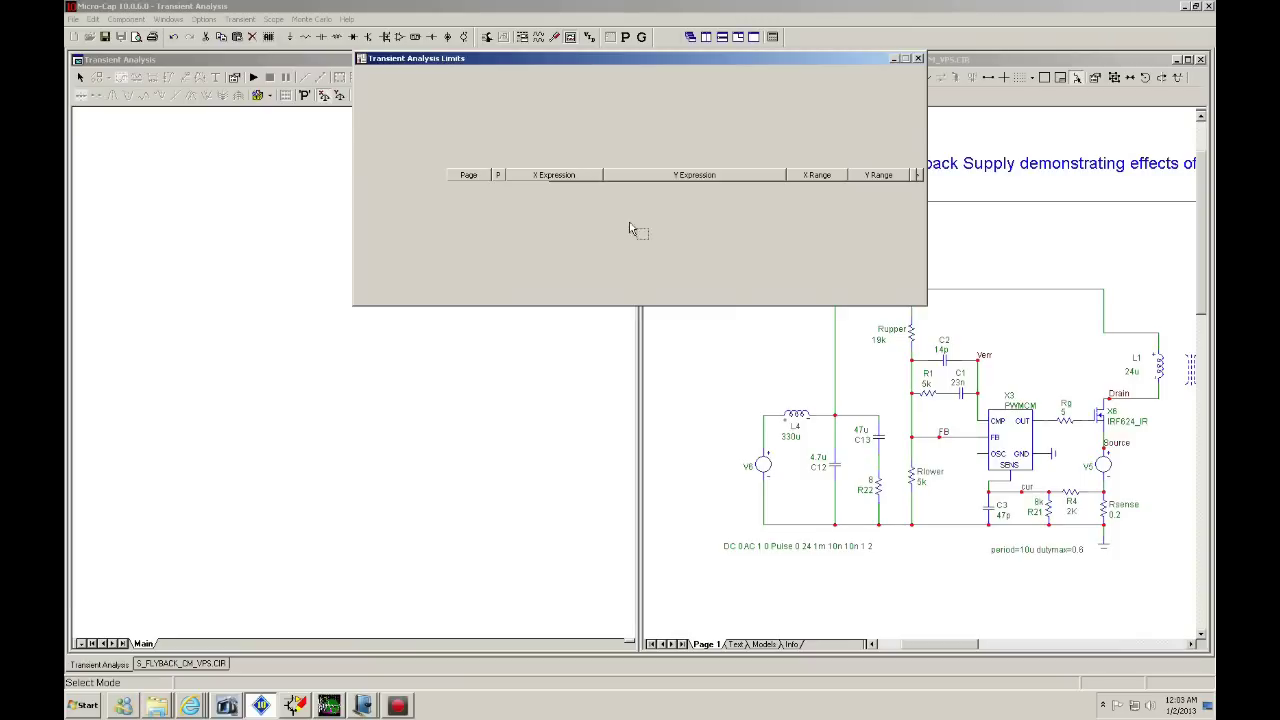
click(393, 84)
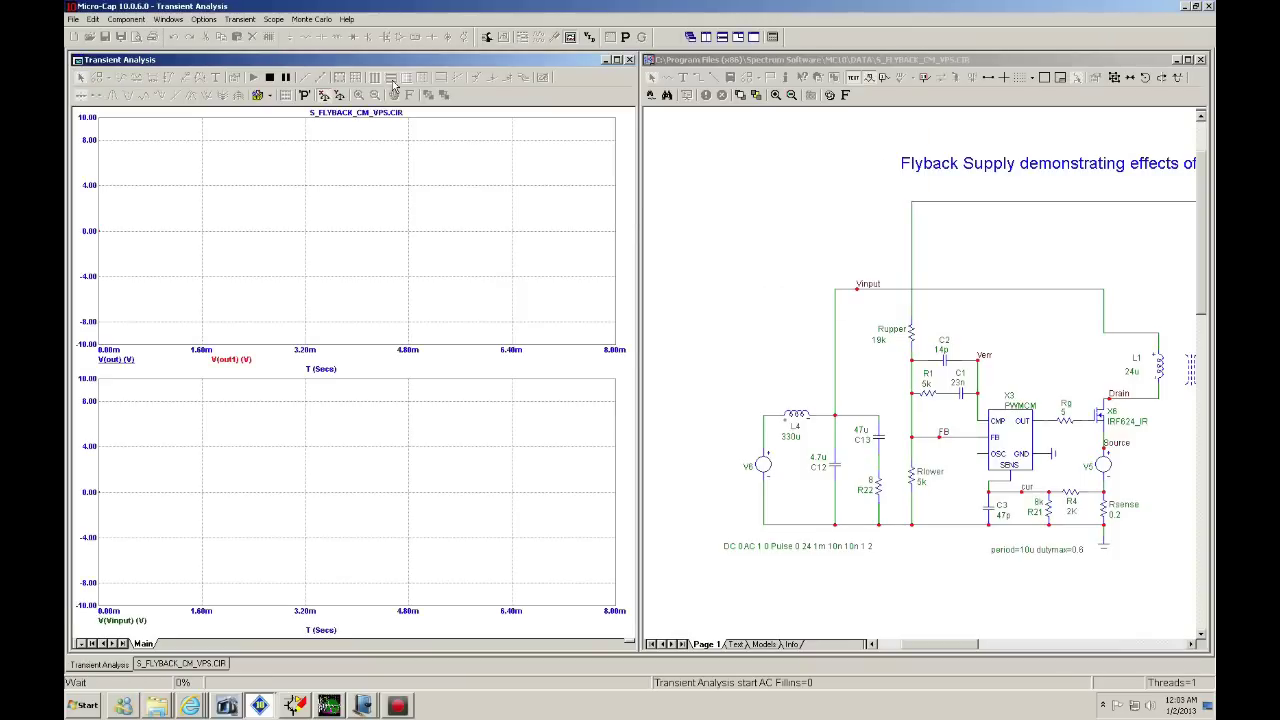